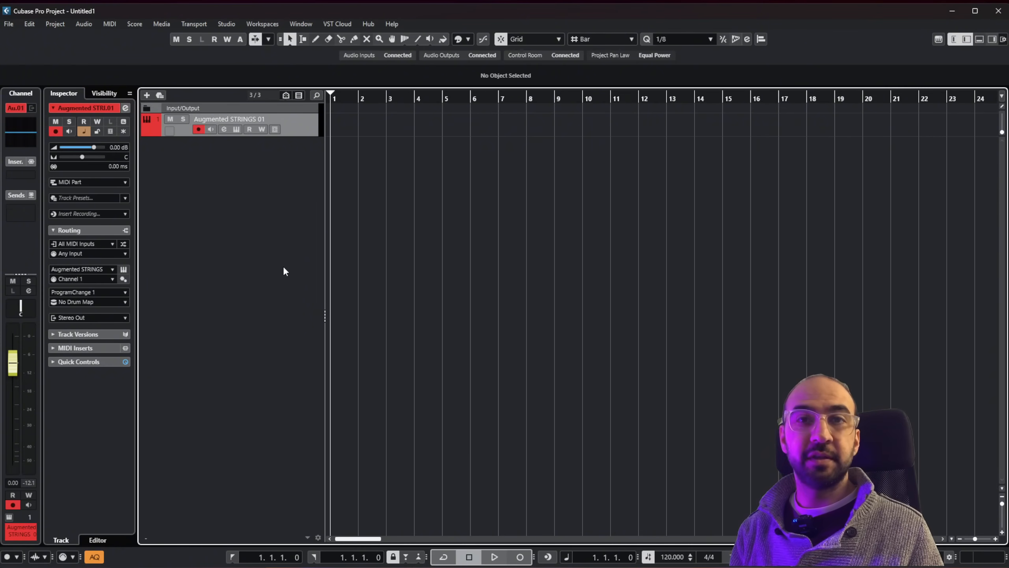
# Open the MixConsole in its own window, reposition it over the project, and close it again.
pyautogui.press('F3')
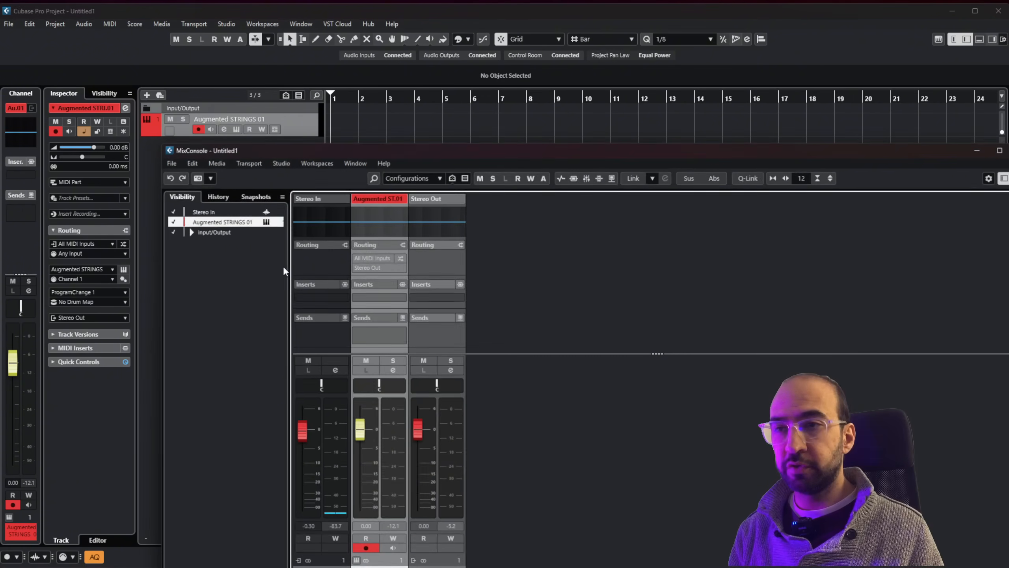
pyautogui.moveTo(343, 149); pyautogui.dragTo(265, 104)
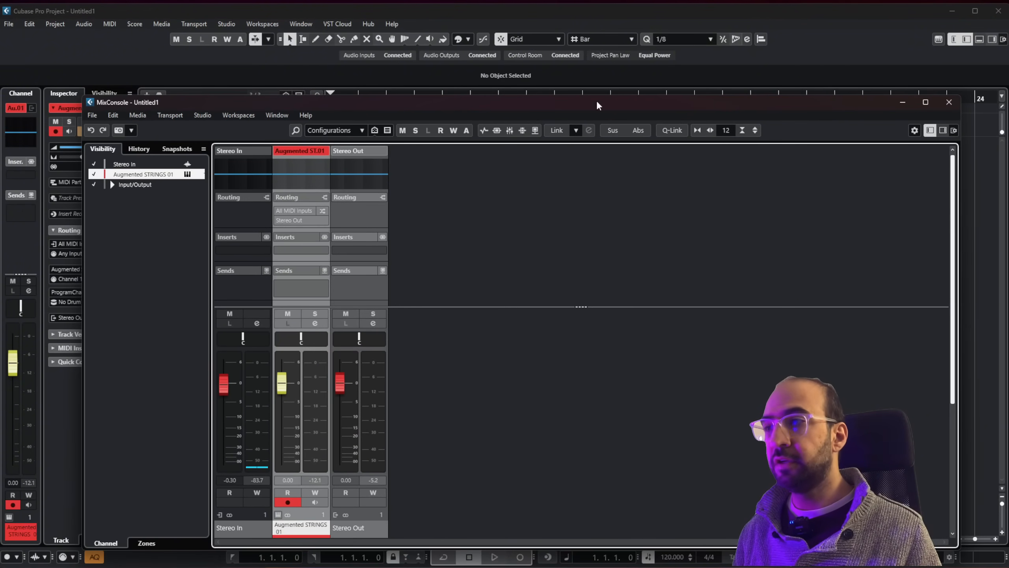
pyautogui.click(949, 103)
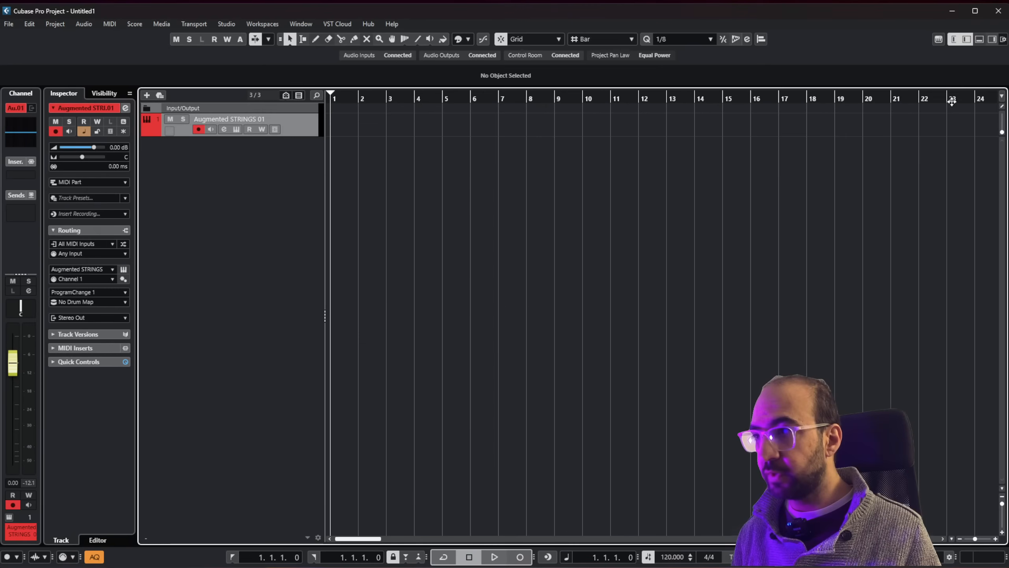
# Show the lower zone, look through its MixConsole, Editor and Drum Machine pages, and close the zone again.
pyautogui.click(979, 39)
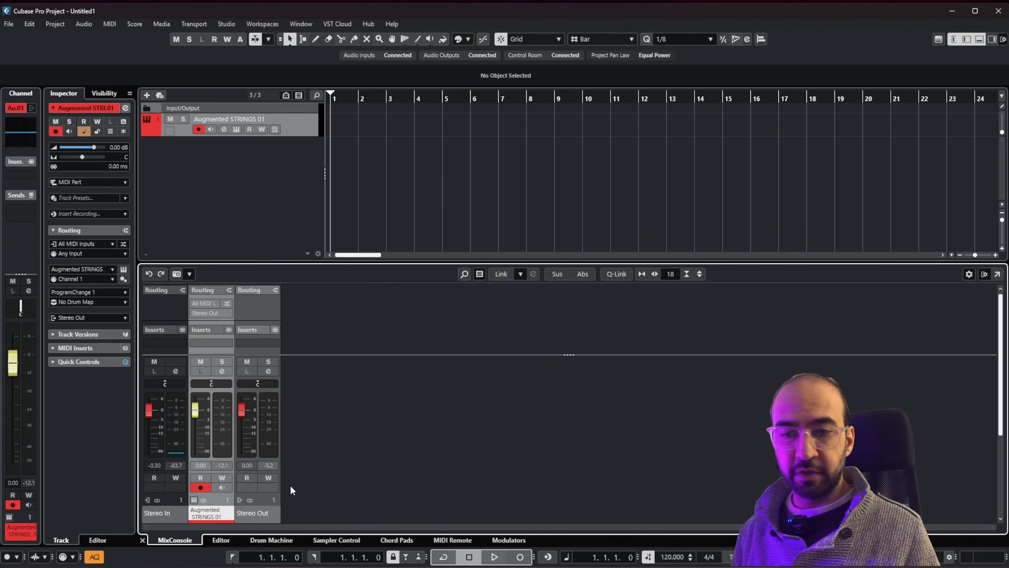
pyautogui.click(218, 539)
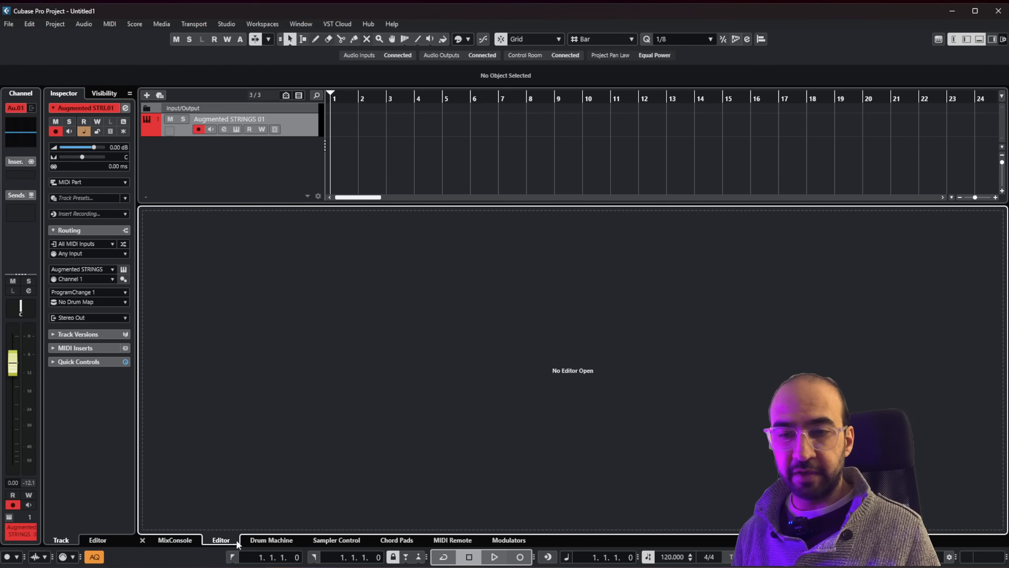
pyautogui.click(262, 541)
pyautogui.click(229, 540)
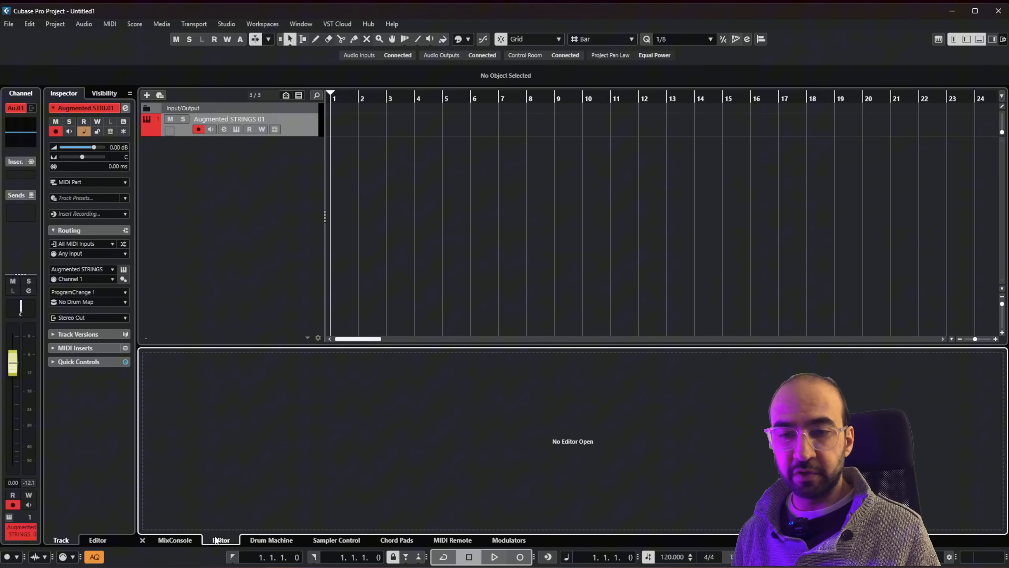
pyautogui.click(176, 541)
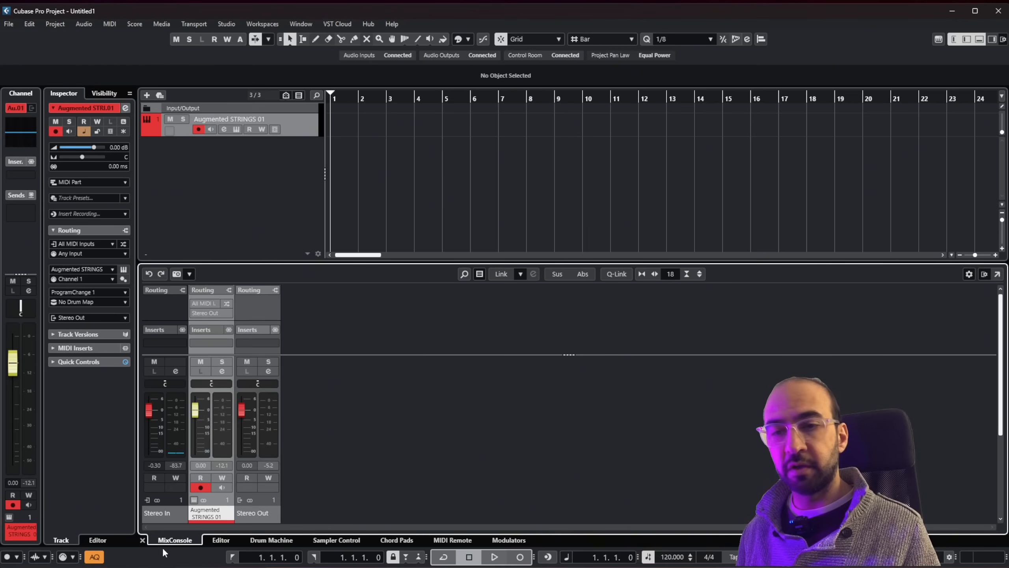
pyautogui.click(142, 539)
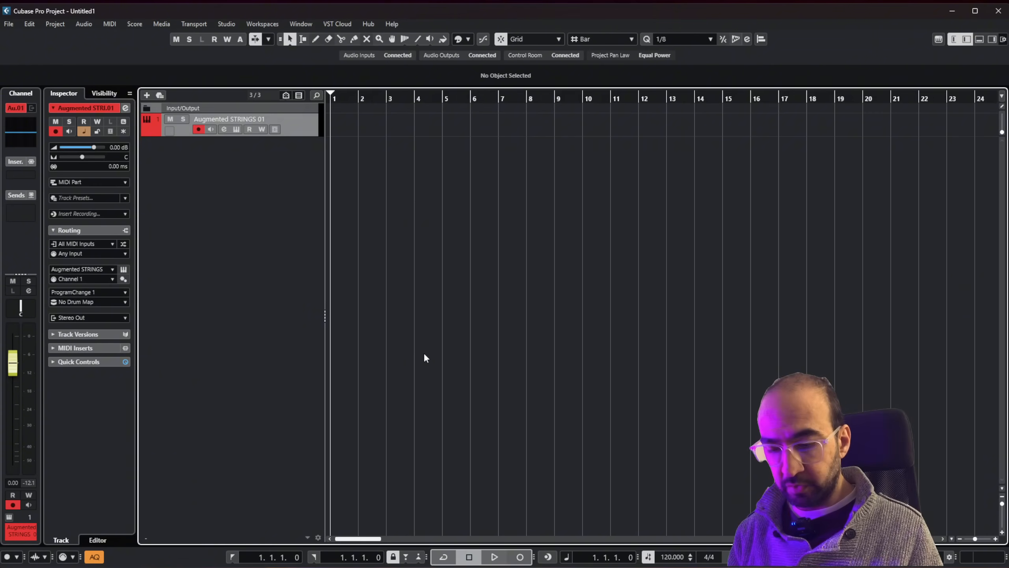
# Open the separate MixConsole window and set the Augmented STRINGS 01 channel's level to -0.19 and its pan to R1.
pyautogui.press('F3')
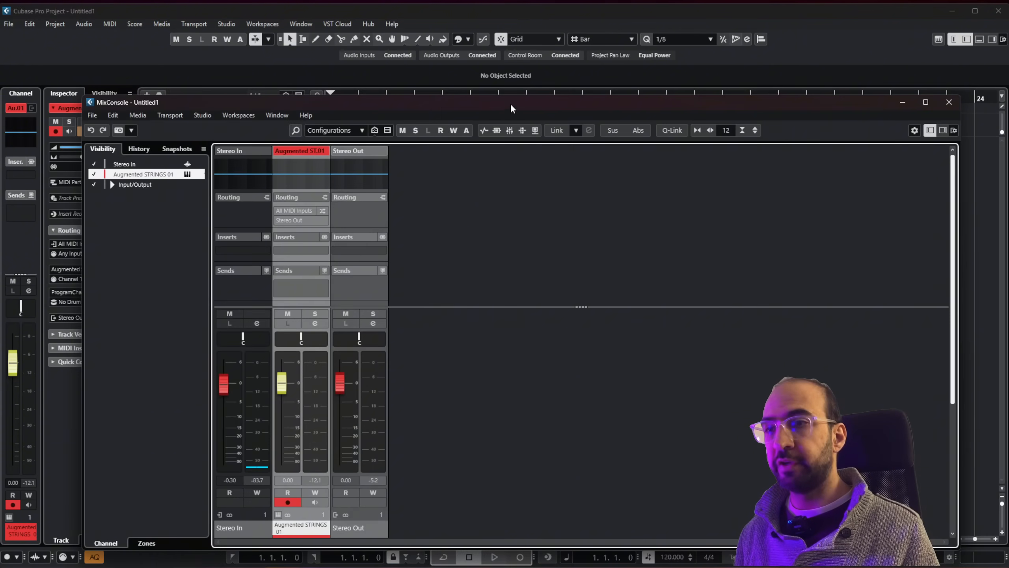
pyautogui.moveTo(512, 102); pyautogui.dragTo(542, 75)
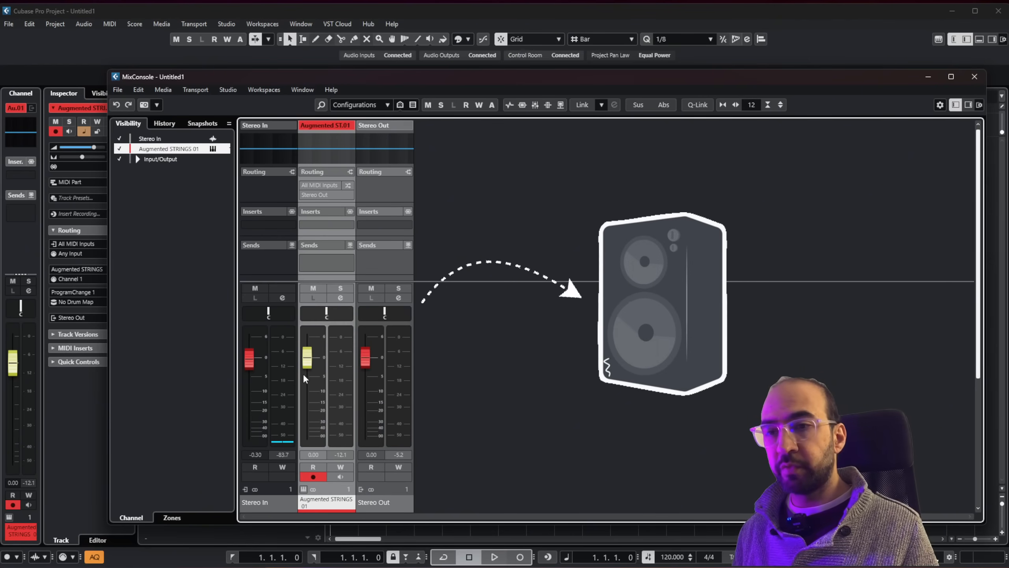
pyautogui.moveTo(311, 365)
pyautogui.mouseDown()
pyautogui.moveTo(314, 373)
pyautogui.moveTo(313, 354)
pyautogui.moveTo(318, 366)
pyautogui.mouseUp()
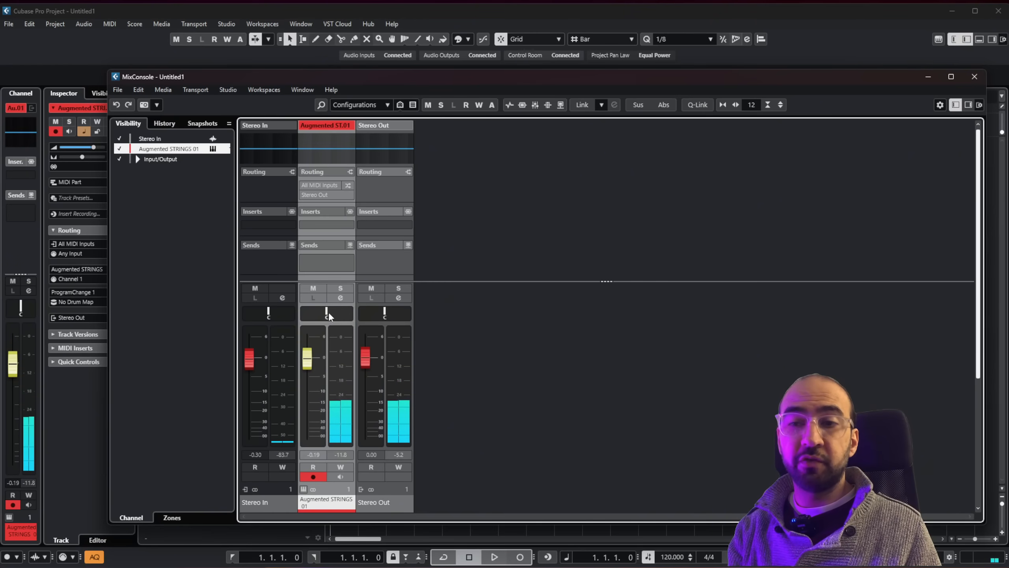
pyautogui.moveTo(329, 312)
pyautogui.mouseDown()
pyautogui.moveTo(306, 313)
pyautogui.moveTo(351, 313)
pyautogui.moveTo(302, 313)
pyautogui.moveTo(326, 313)
pyautogui.mouseUp()
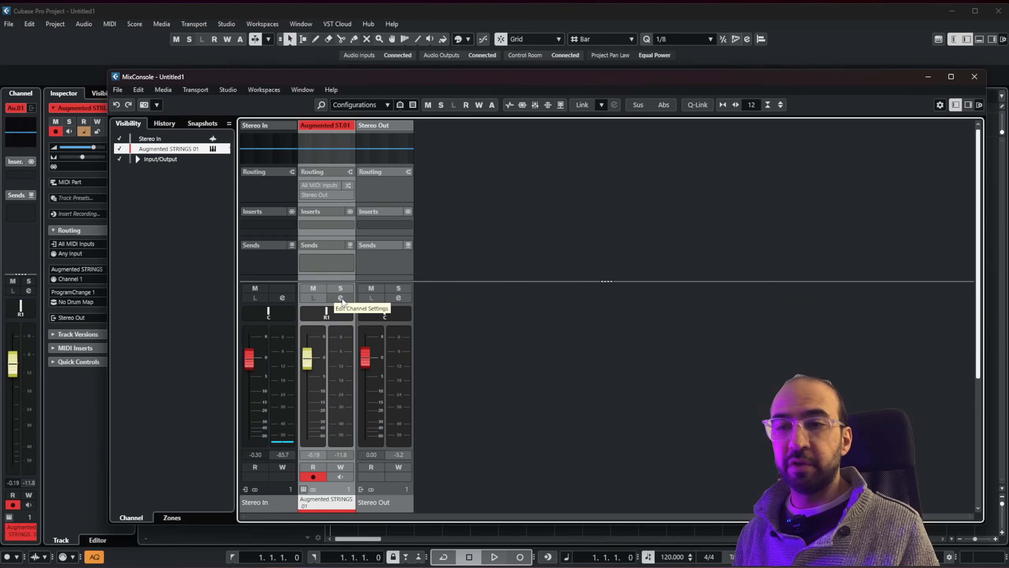
# View the channel settings of Augmented STRINGS 01 and close them again.
pyautogui.click(341, 298)
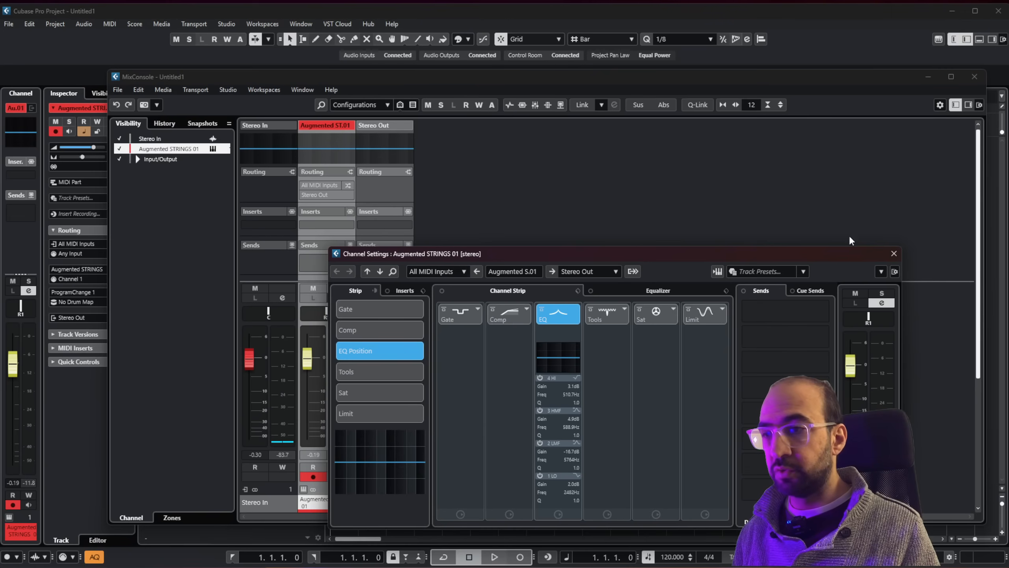
pyautogui.click(894, 254)
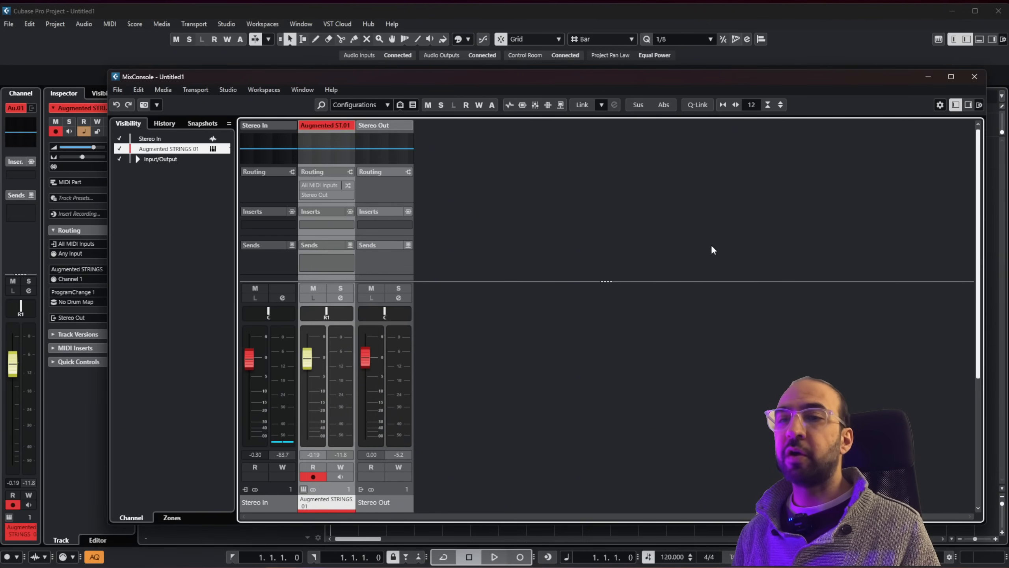
# Rename the Augmented STRINGS 01 channel to "Aug St." in the MixConsole.
pyautogui.doubleClick(332, 126)
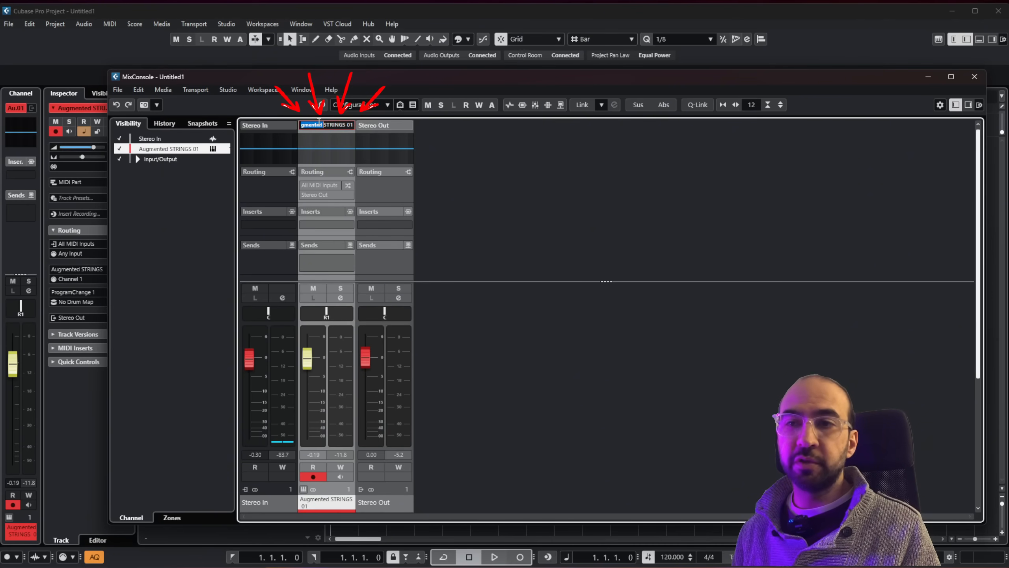
pyautogui.hotkey('ctrl', 'a')
pyautogui.write('A')
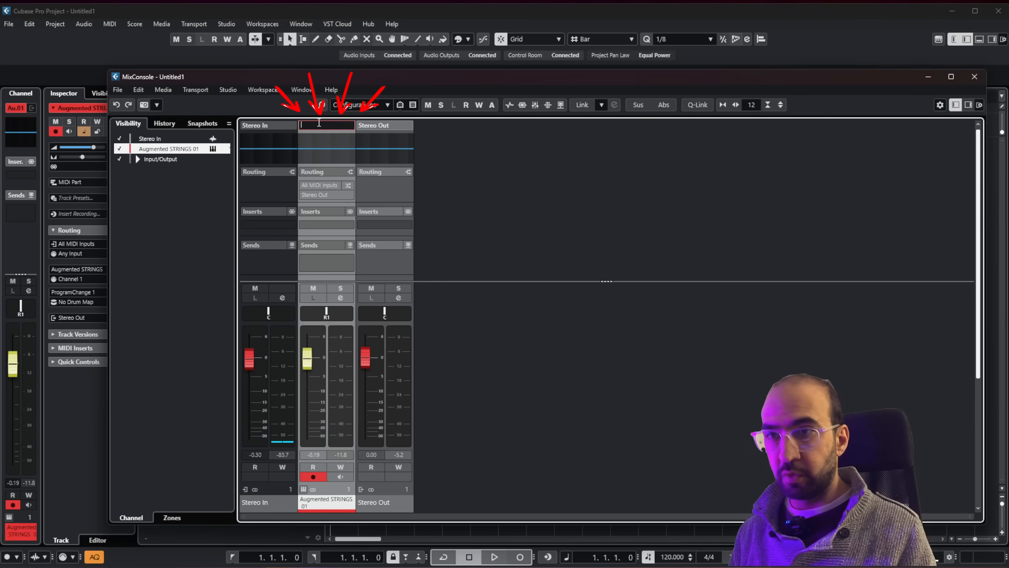
pyautogui.write('ug S')
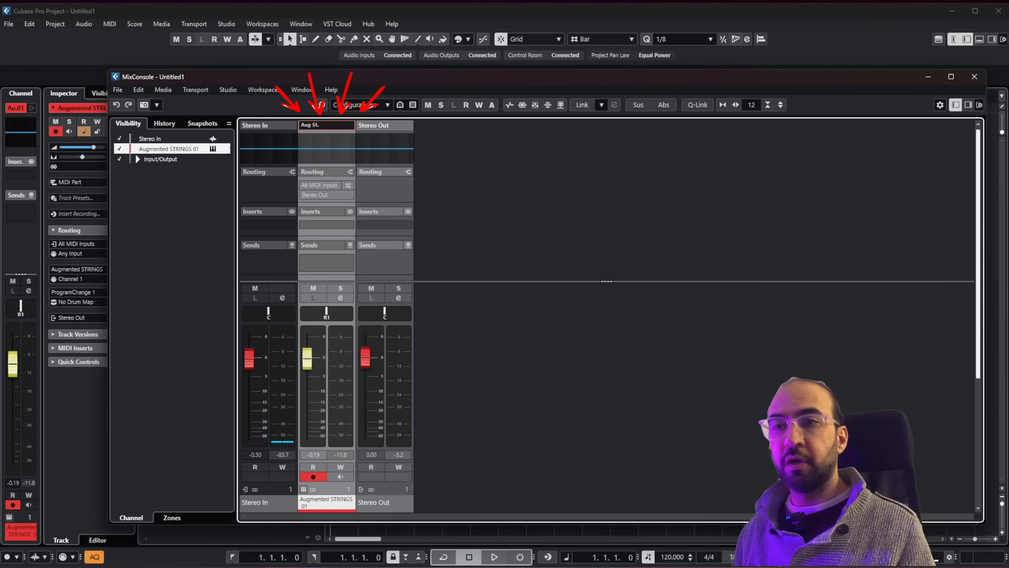
pyautogui.write('t.')
pyautogui.press('Return')
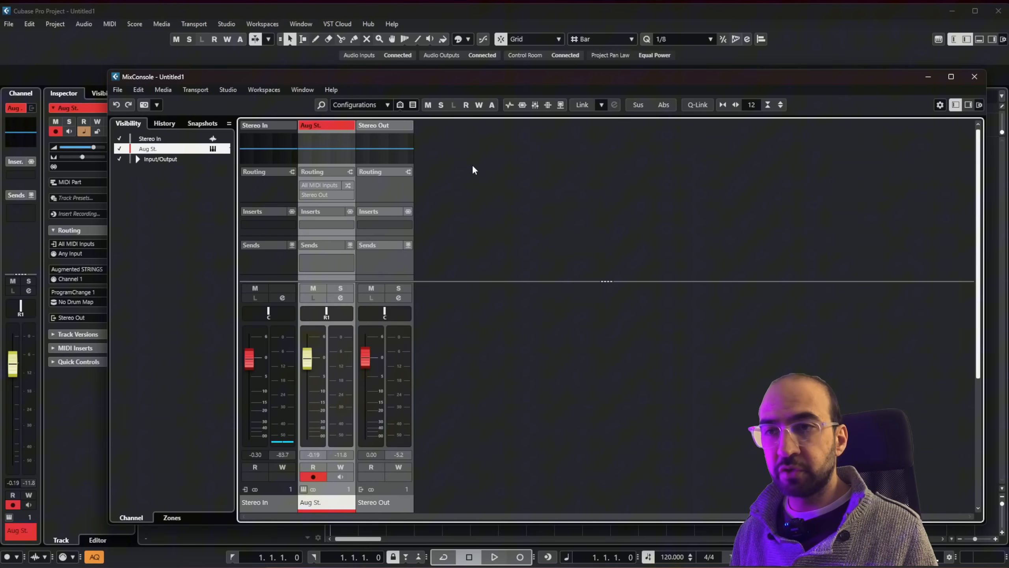
# Shape the Aug St. channel's EQ curve with -0.2 dB at 106.4 Hz, -9.0 dB at 3237 Hz, and a midrange boost.
pyautogui.click(324, 148)
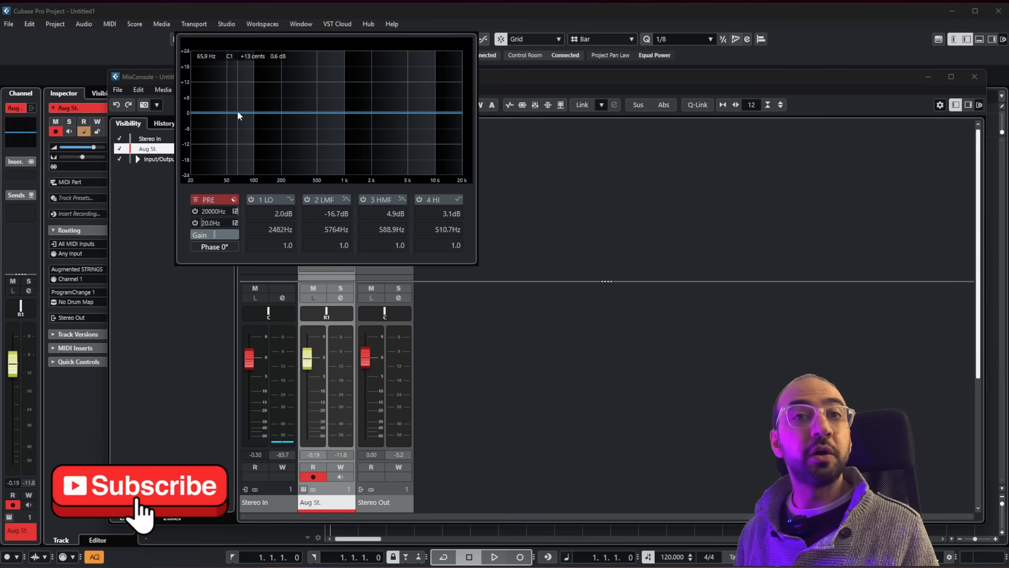
pyautogui.moveTo(238, 112)
pyautogui.mouseDown()
pyautogui.moveTo(239, 149)
pyautogui.moveTo(320, 120)
pyautogui.moveTo(241, 56)
pyautogui.moveTo(295, 104)
pyautogui.moveTo(256, 113)
pyautogui.mouseUp()
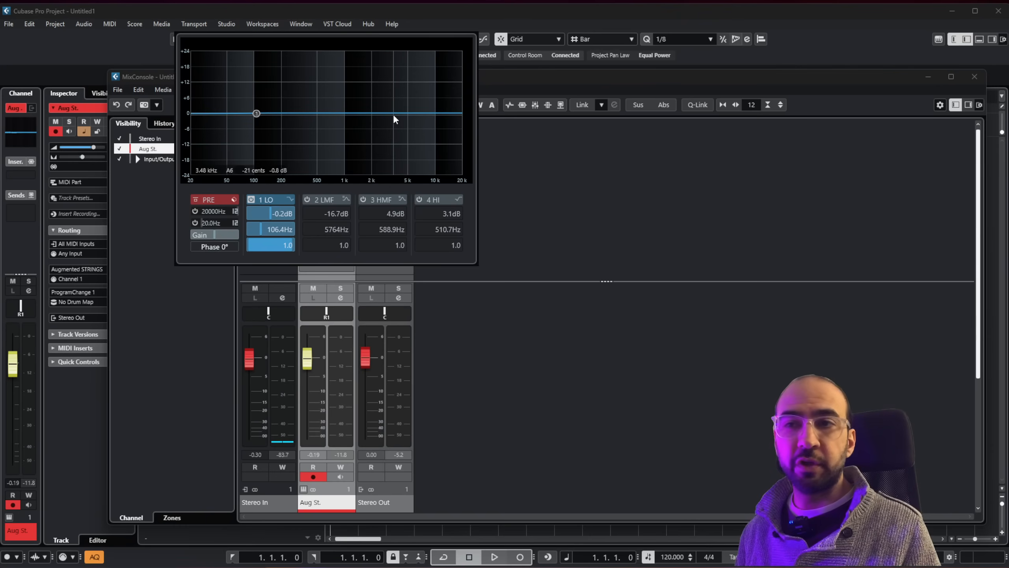
pyautogui.moveTo(394, 116); pyautogui.dragTo(397, 131)
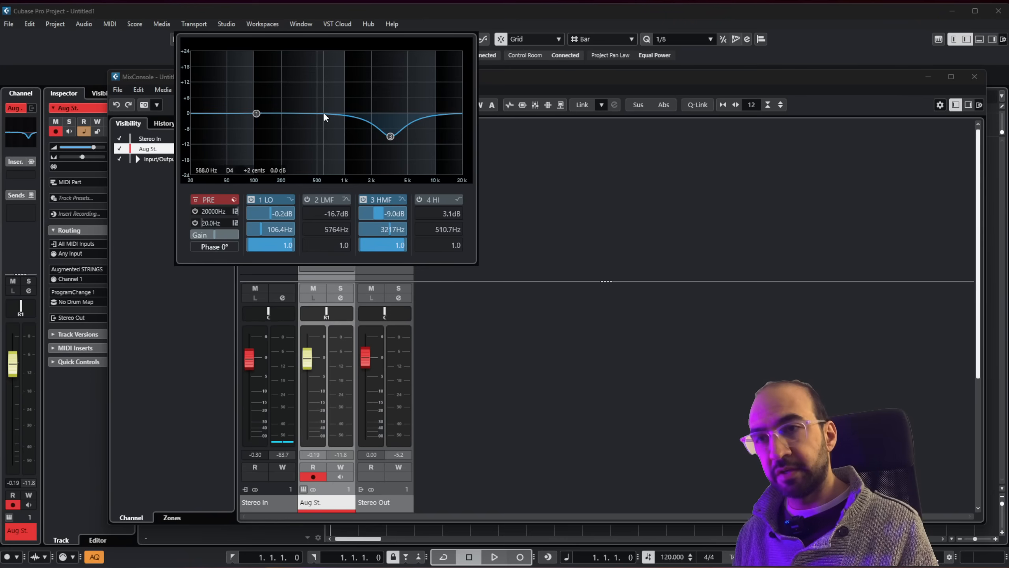
pyautogui.moveTo(325, 115)
pyautogui.mouseDown()
pyautogui.moveTo(323, 103)
pyautogui.moveTo(331, 117)
pyautogui.moveTo(353, 85)
pyautogui.moveTo(322, 88)
pyautogui.moveTo(292, 125)
pyautogui.moveTo(294, 107)
pyautogui.moveTo(343, 93)
pyautogui.moveTo(323, 112)
pyautogui.mouseUp()
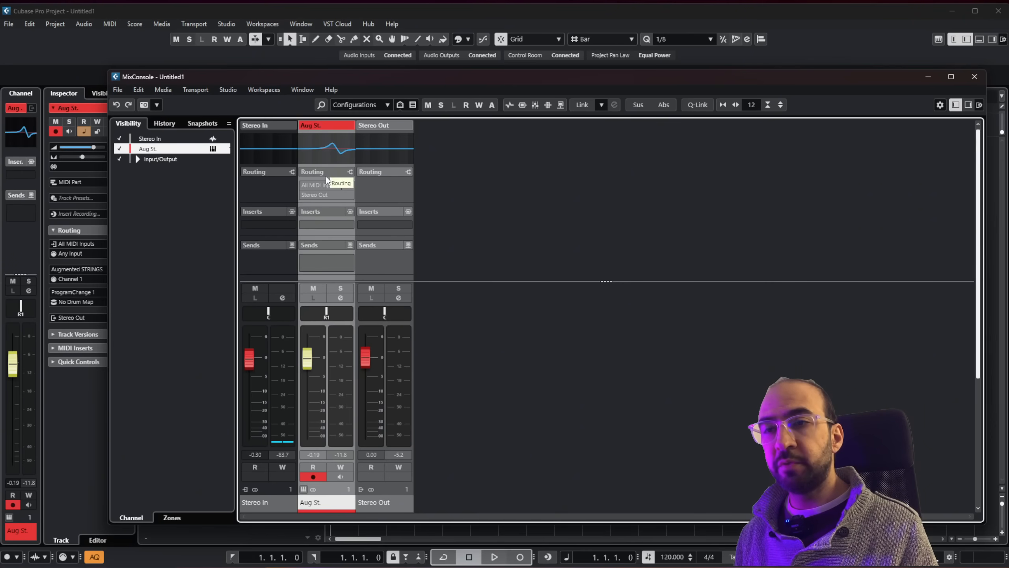
# Collapse and re-expand the Routing rack and examine the Aug St. channel's input and output routing choices.
pyautogui.click(336, 175)
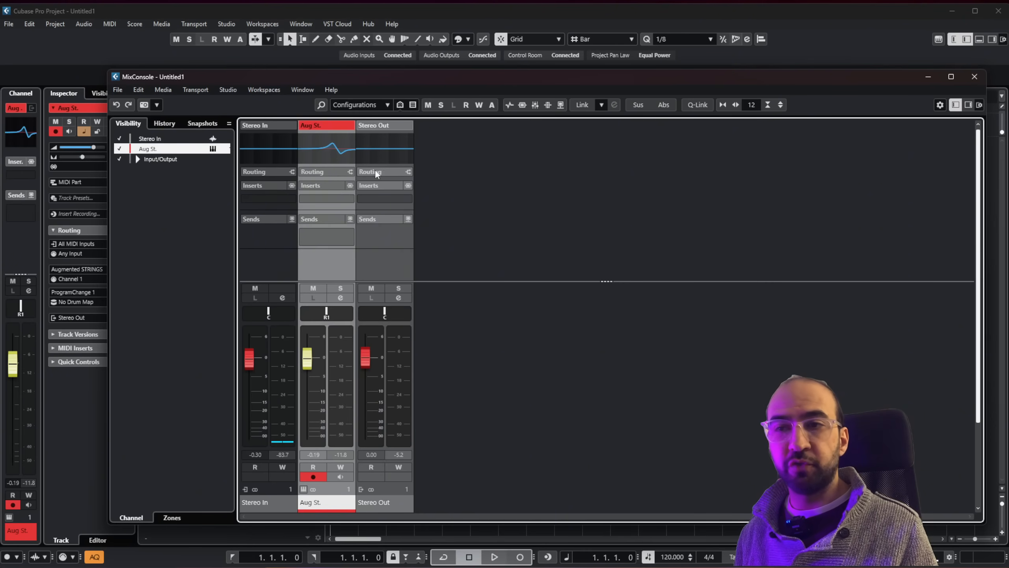
pyautogui.click(334, 173)
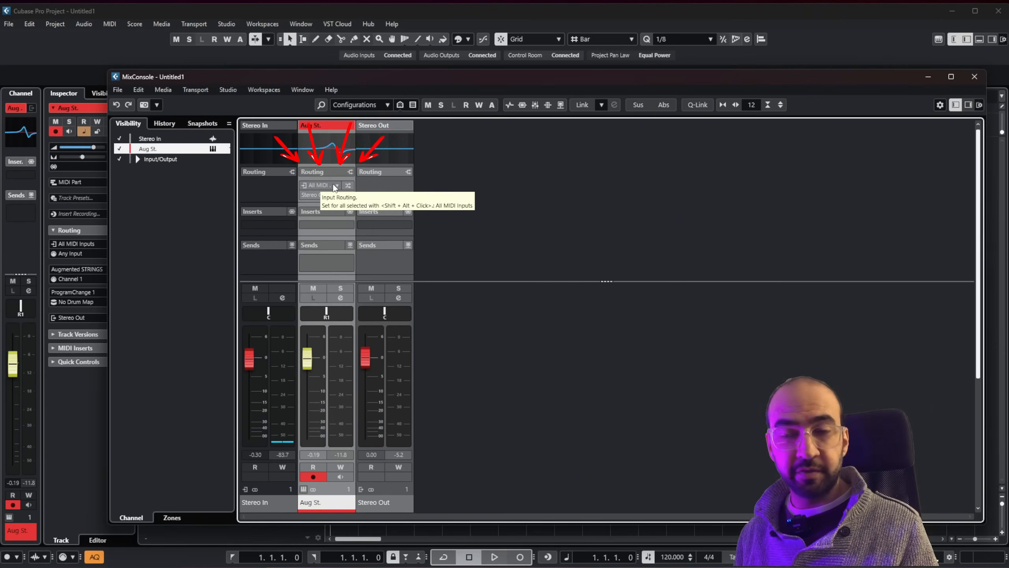
pyautogui.click(326, 186)
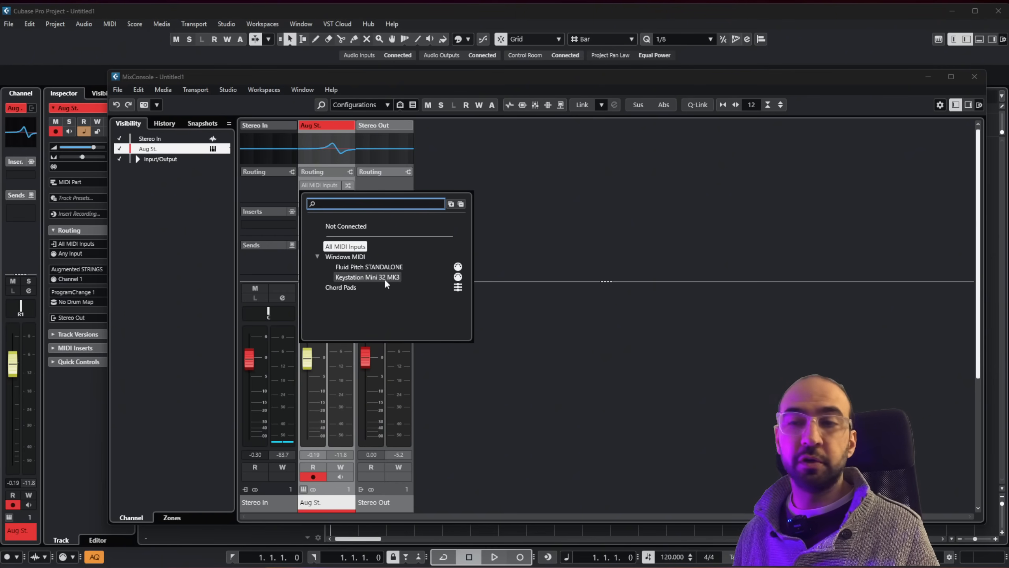
pyautogui.click(463, 183)
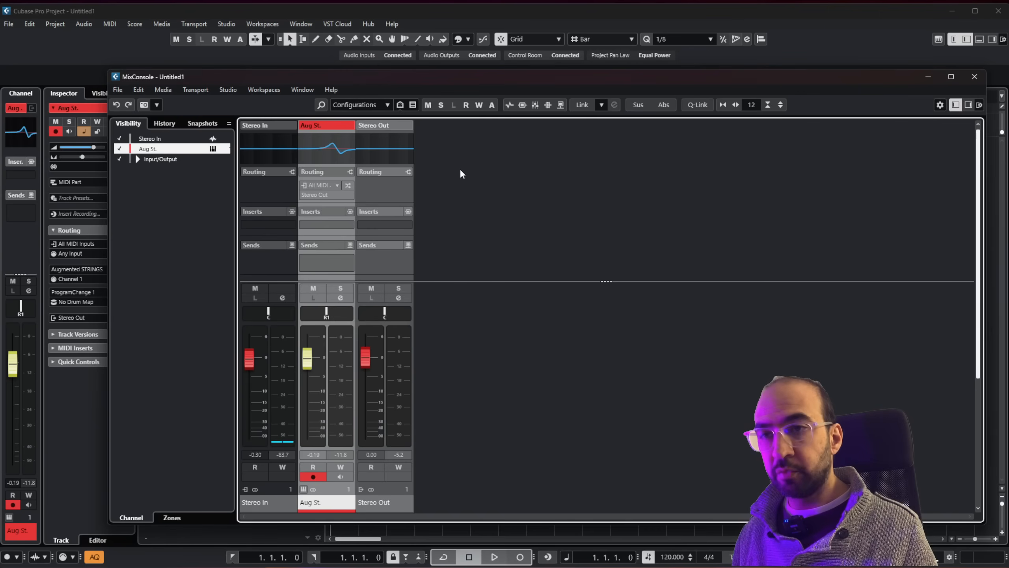
pyautogui.click(335, 196)
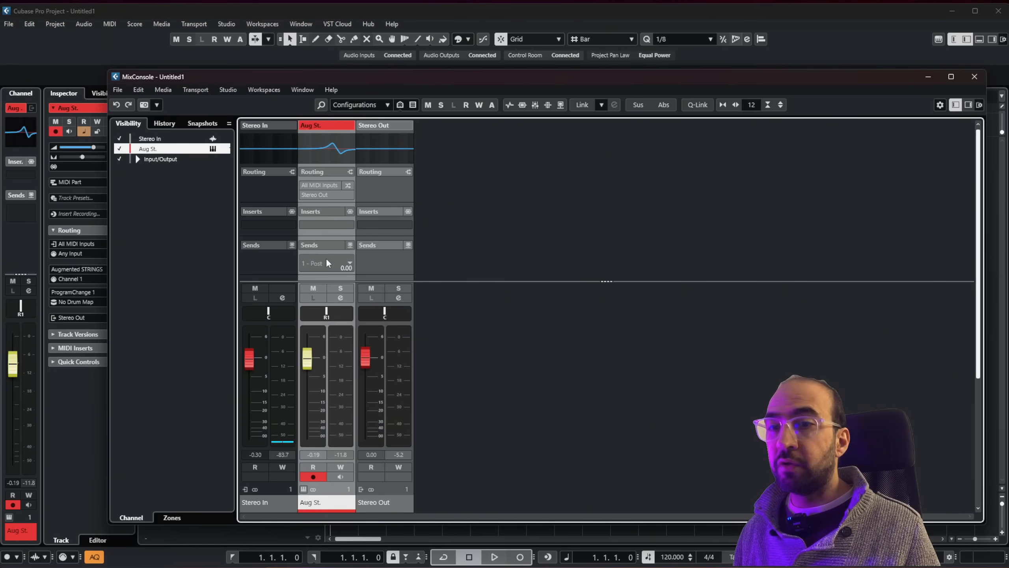
# Insert the Bitcrusher effect in the Aug St. channel's first insert slot and set its sample divider to 9.
pyautogui.click(323, 224)
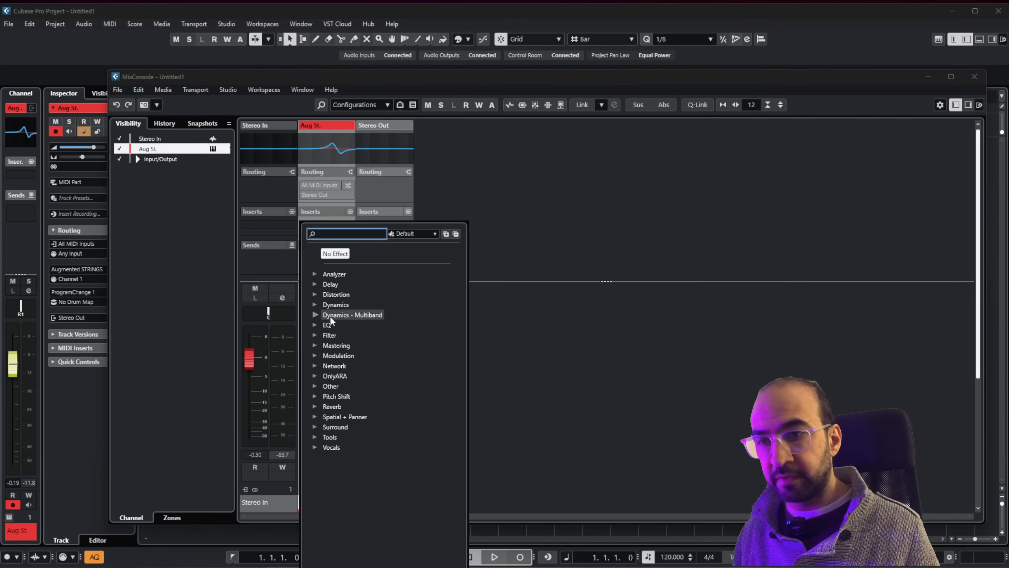
pyautogui.write('dis')
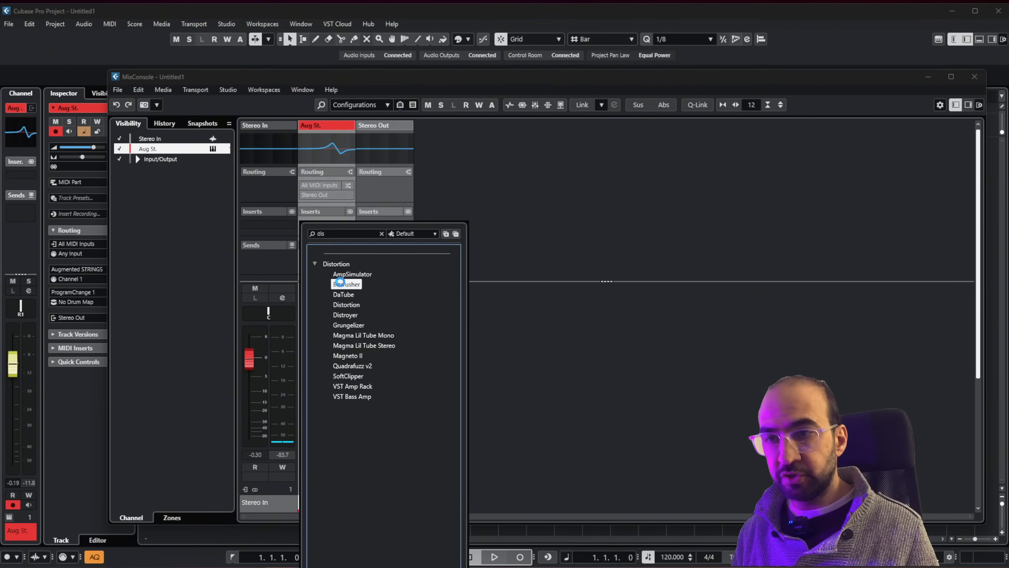
pyautogui.click(342, 284)
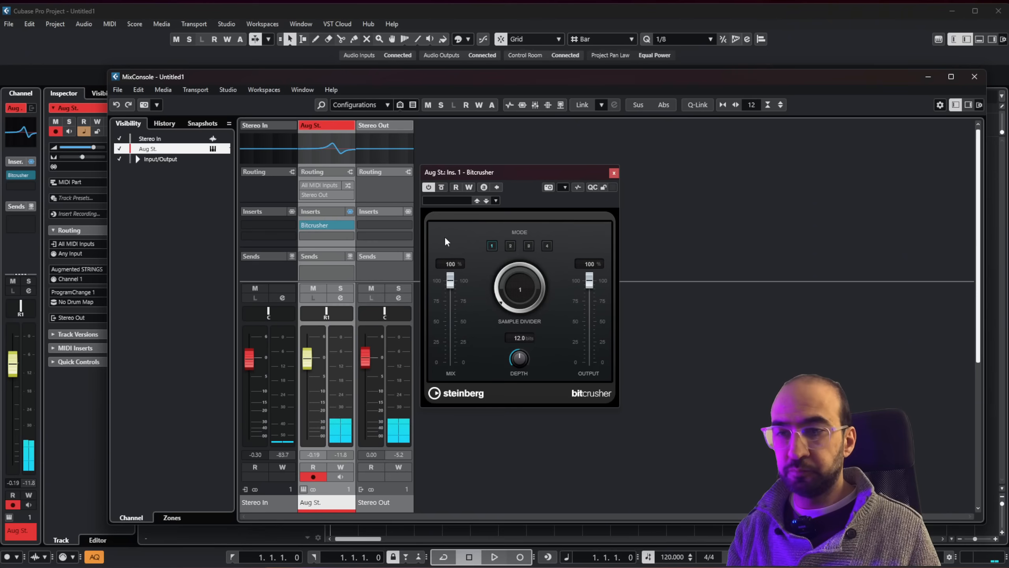
pyautogui.moveTo(528, 291); pyautogui.dragTo(520, 232)
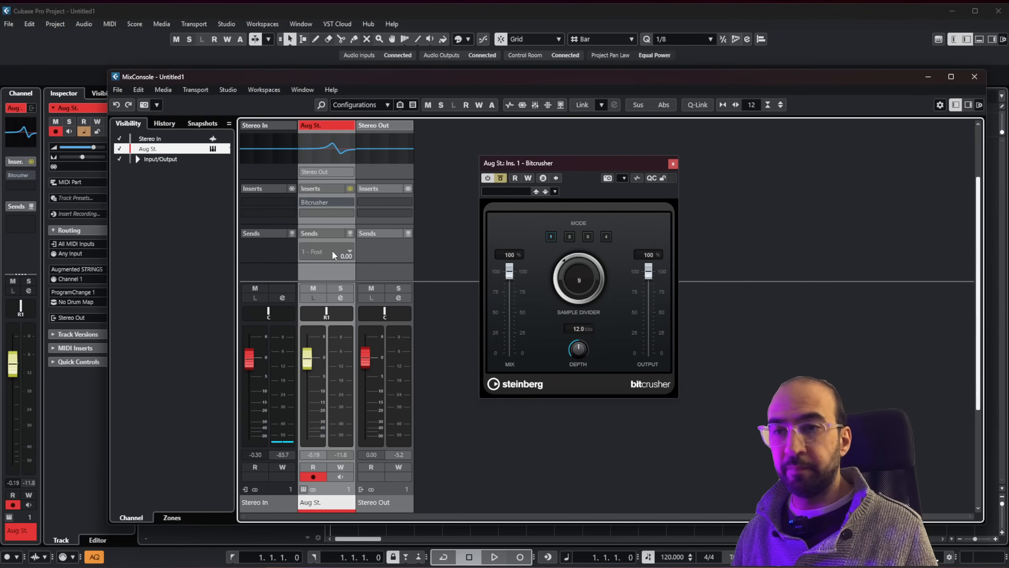
# Examine the send destinations for the Aug St. channel's first send slot and the commands available for adding tracks to the channel.
pyautogui.click(333, 250)
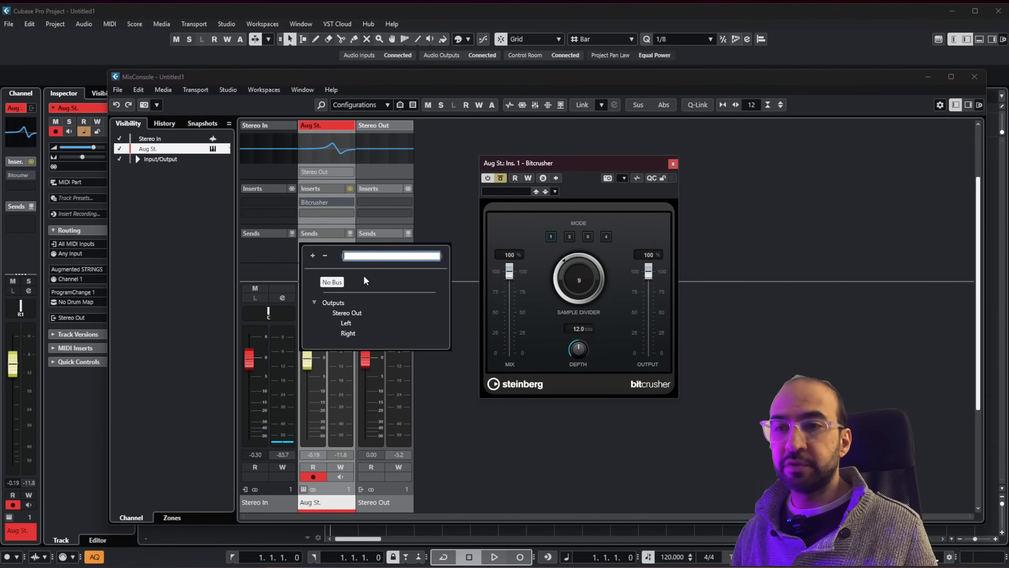
pyautogui.click(282, 262)
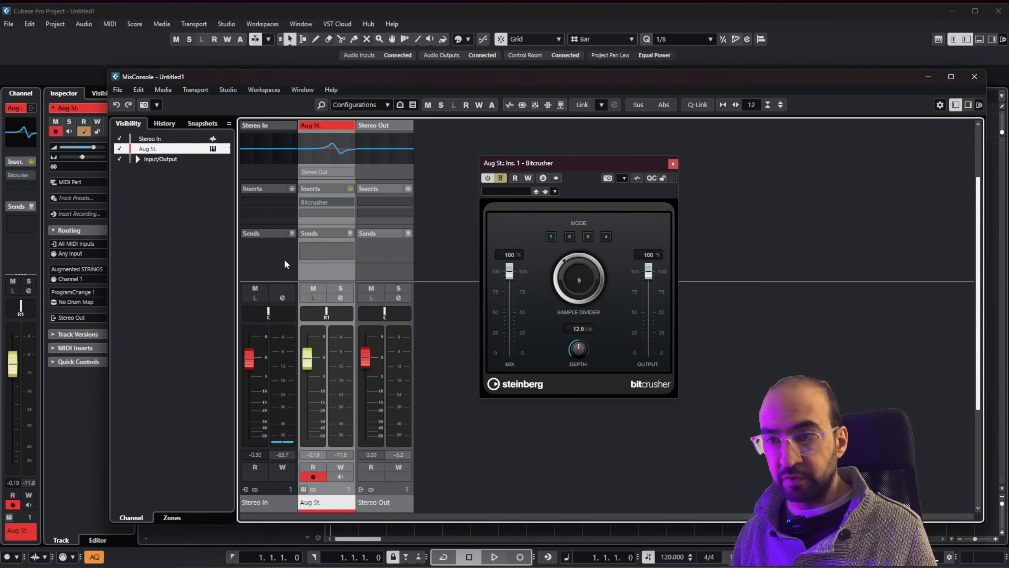
pyautogui.rightClick(322, 273)
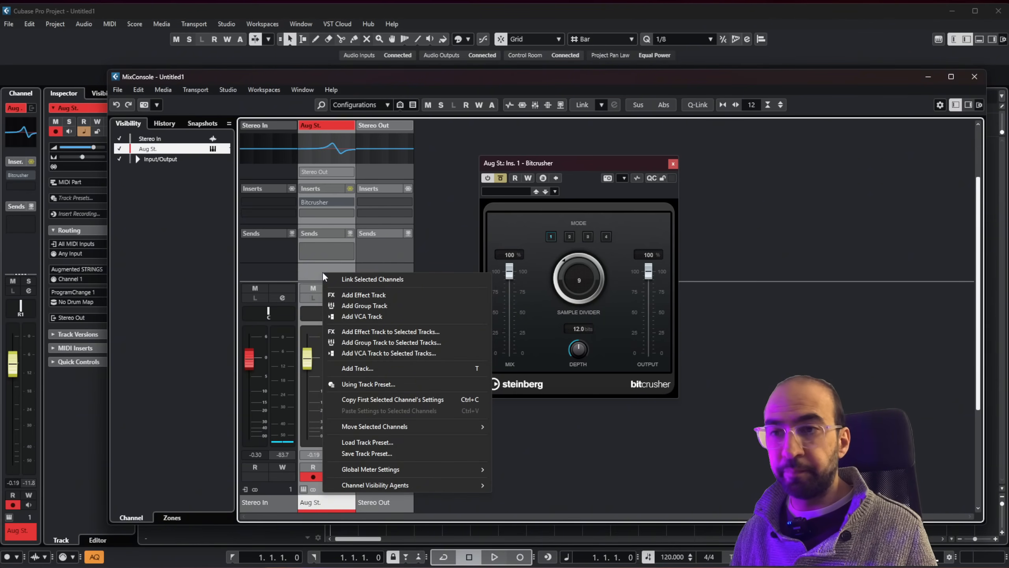
pyautogui.rightClick(312, 266)
pyautogui.click(311, 269)
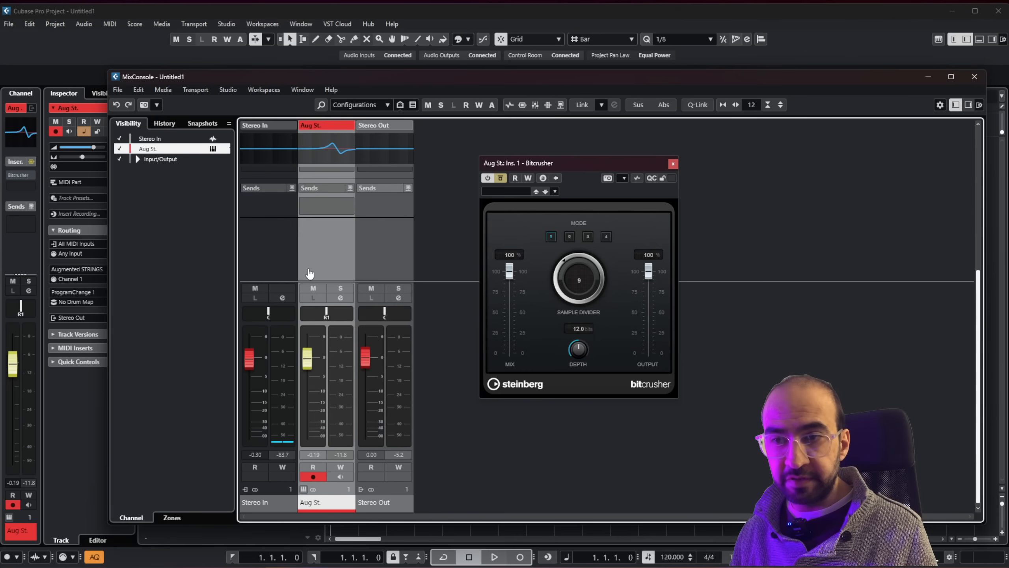
# Add one mono MonoDelay effect track routed to Stereo Out, created inside a folder.
pyautogui.scroll(-2, 313, 271)
pyautogui.rightClick(329, 263)
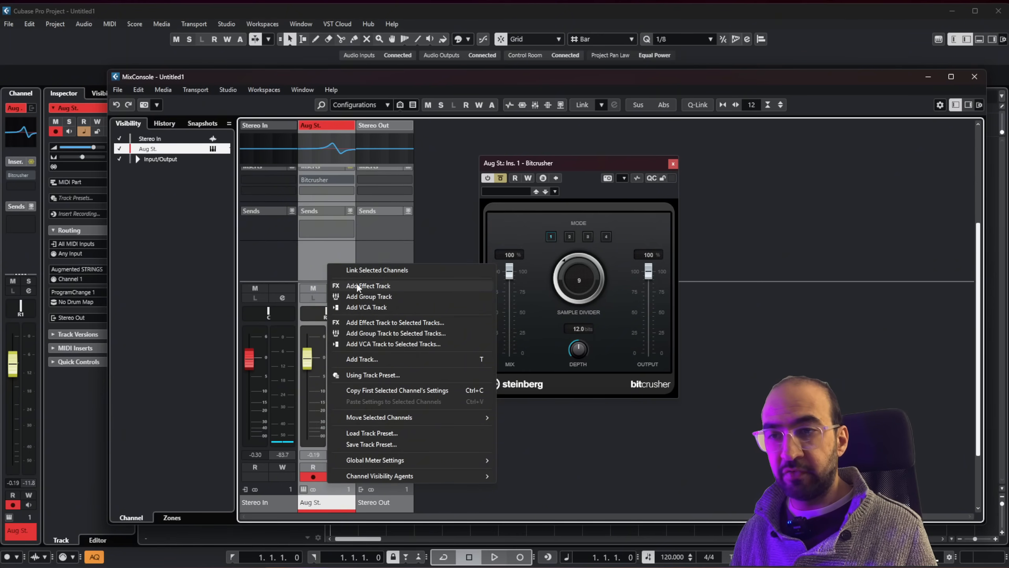
pyautogui.click(395, 285)
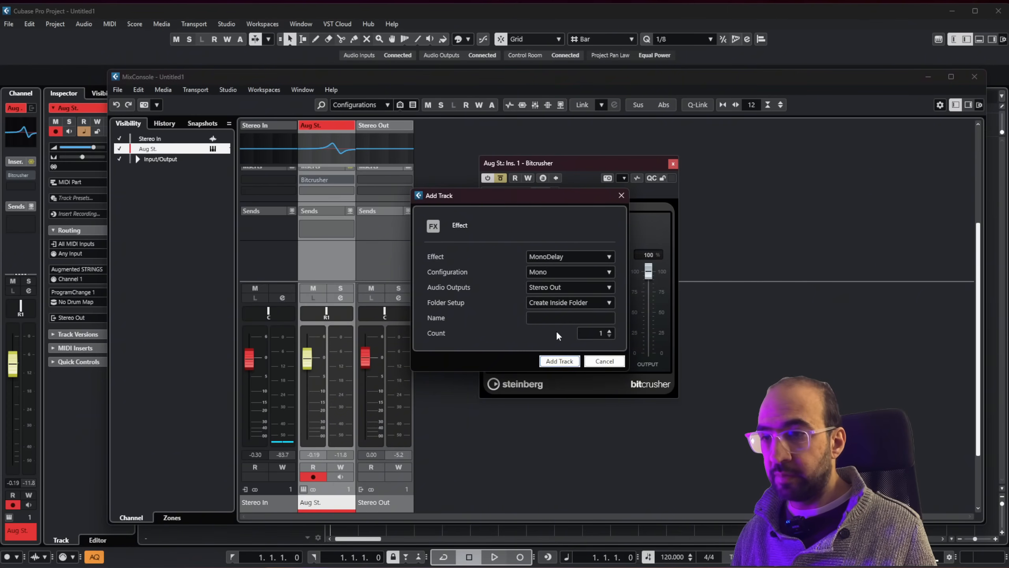
pyautogui.click(564, 361)
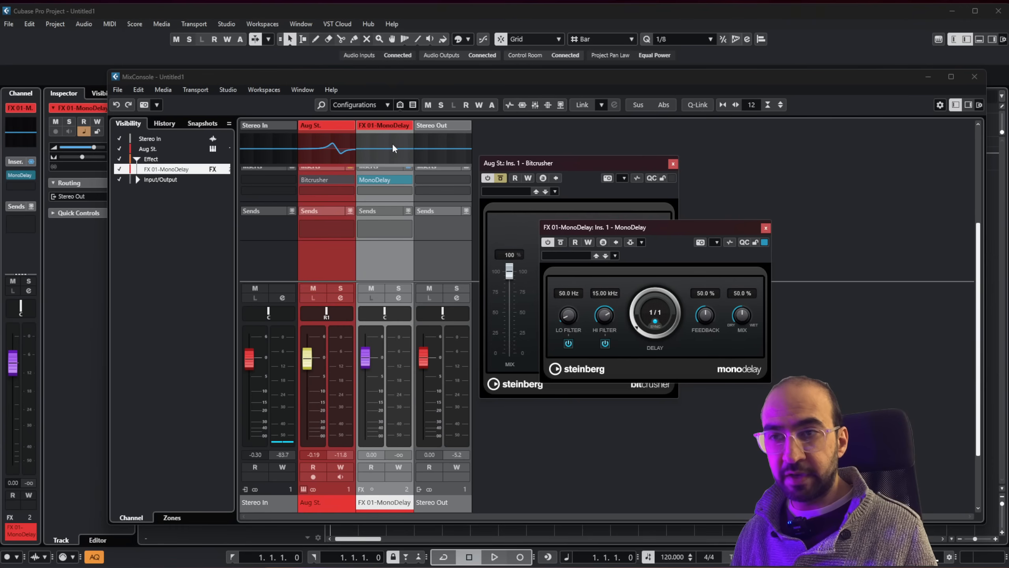
# Assign the Aug St. channel's first send to FX 01-MonoDelay and activate the send.
pyautogui.scroll(-2, 394, 269)
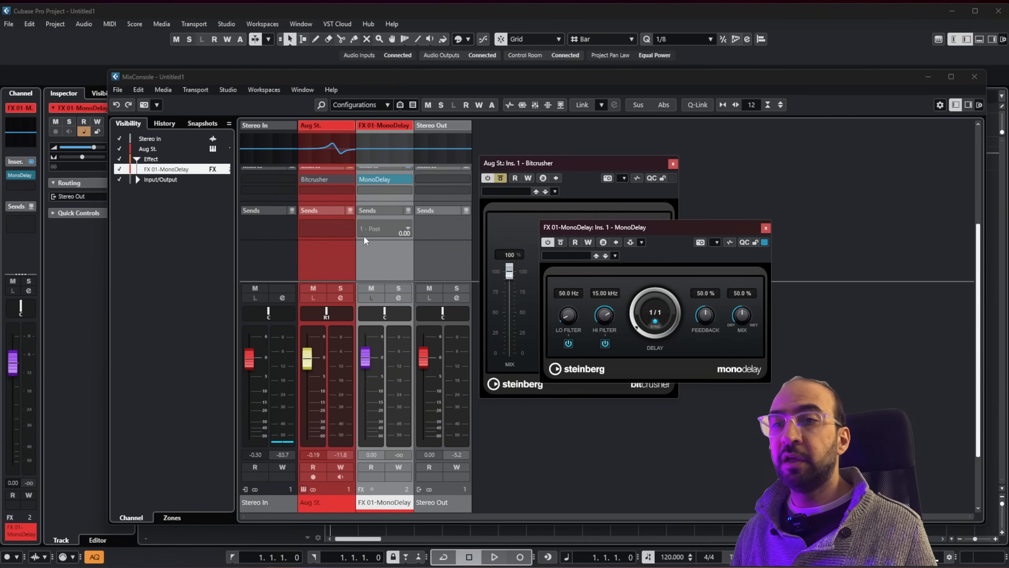
pyautogui.scroll(1, 360, 279)
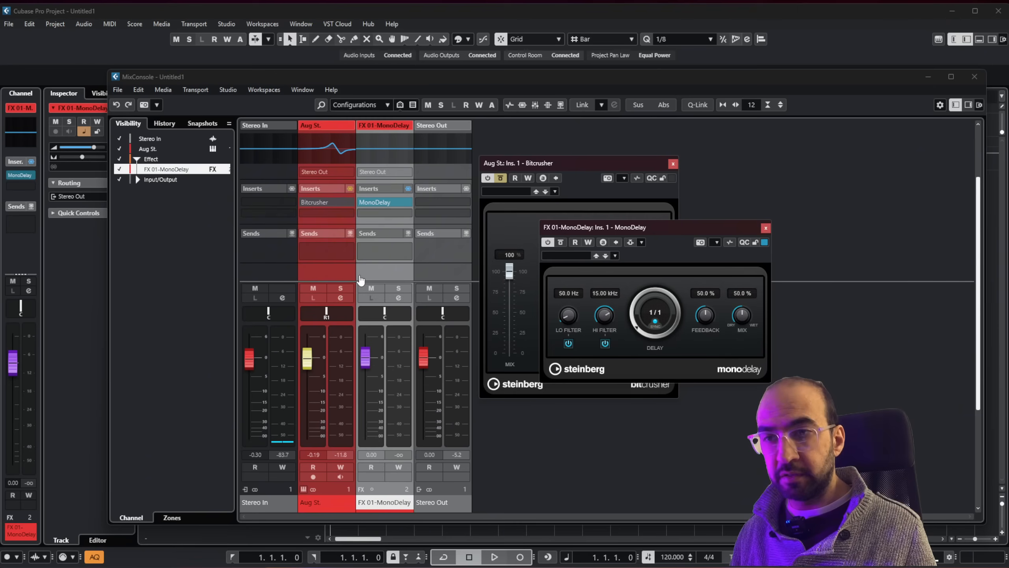
pyautogui.click(347, 252)
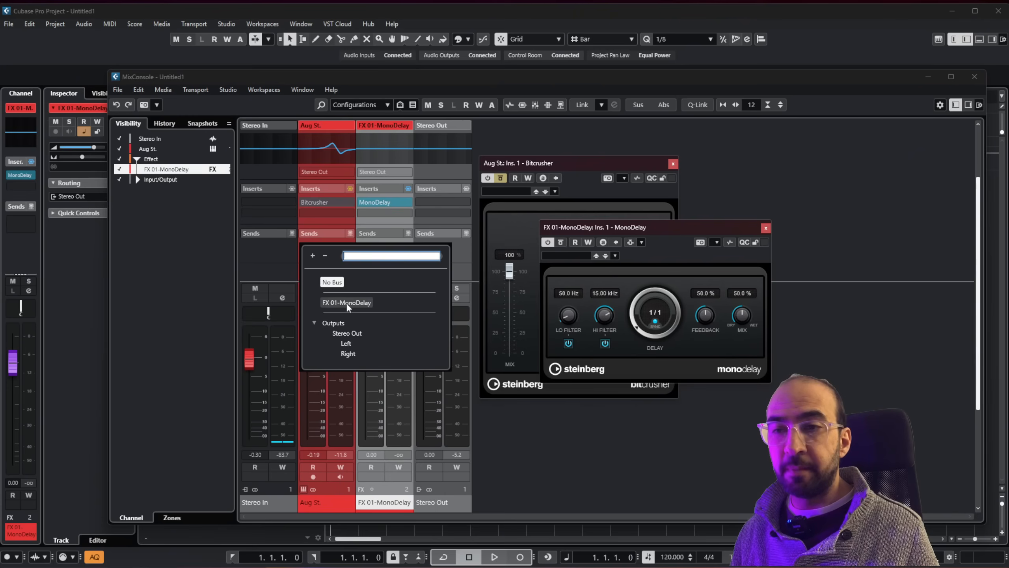
pyautogui.click(347, 303)
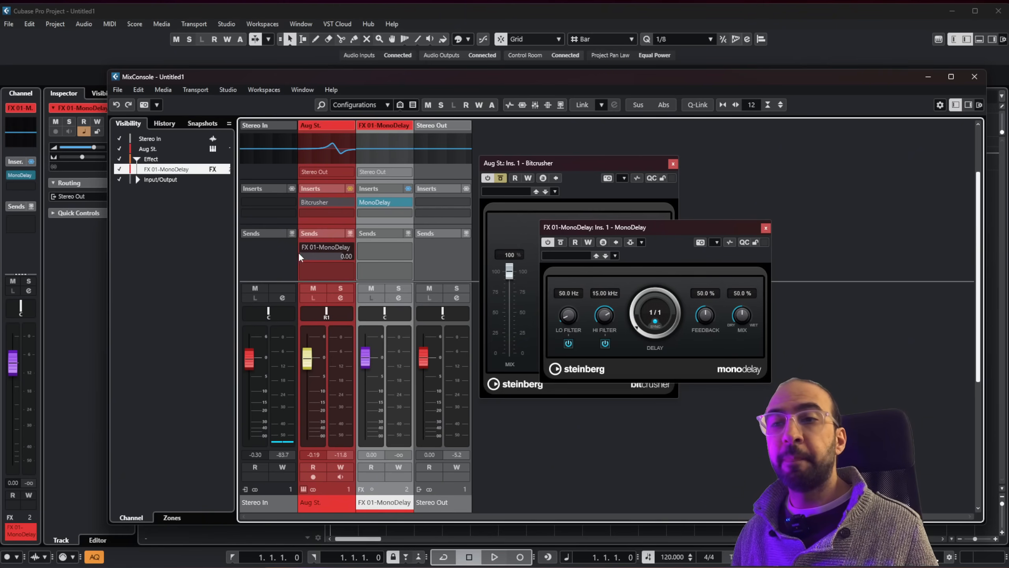
pyautogui.moveTo(302, 249)
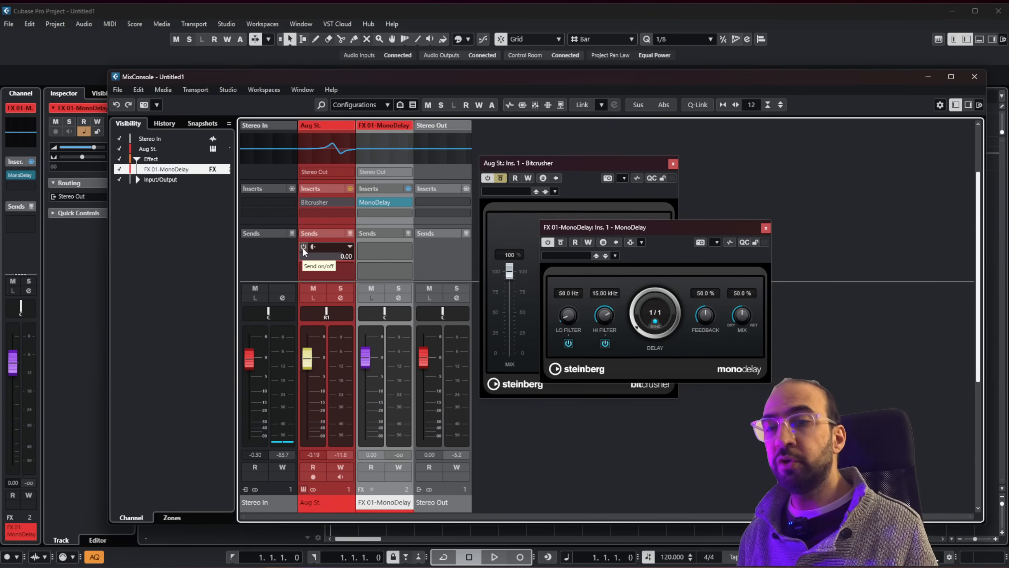
pyautogui.click(304, 248)
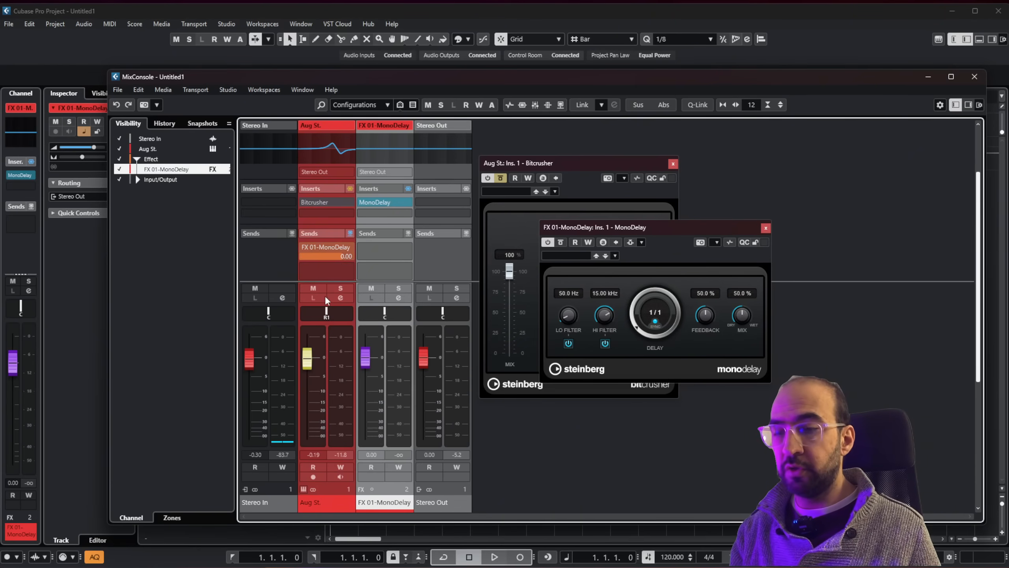
# Select the Aug St. channel and try MonoDelay delay times of 1/32 and 1/4 T.
pyautogui.click(329, 160)
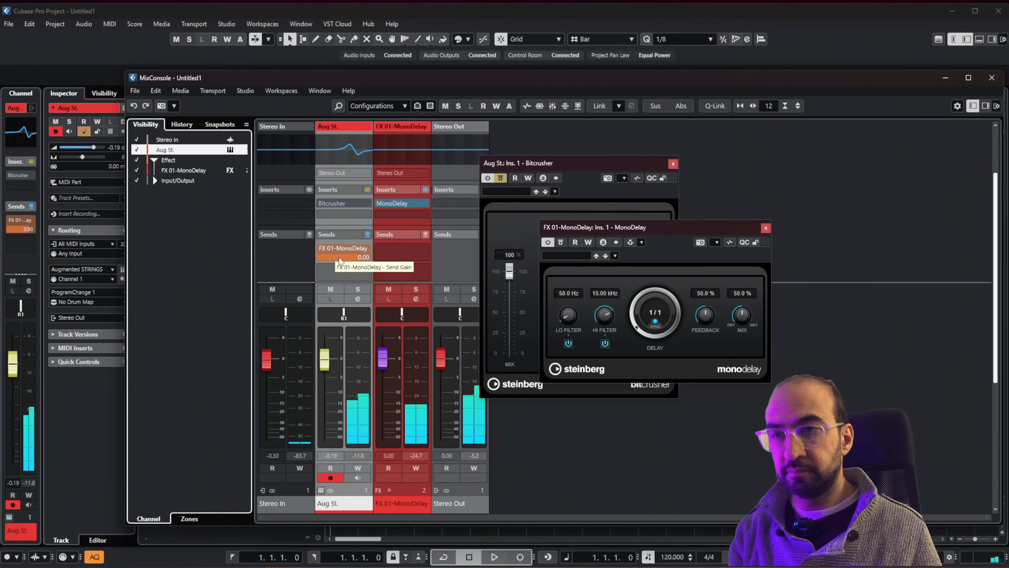
pyautogui.click(648, 308)
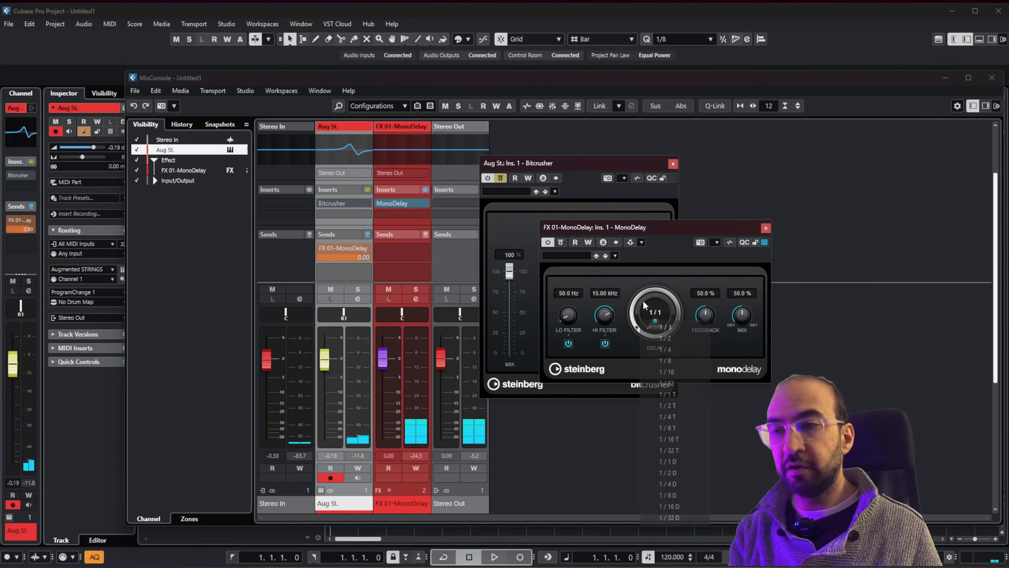
pyautogui.click(667, 383)
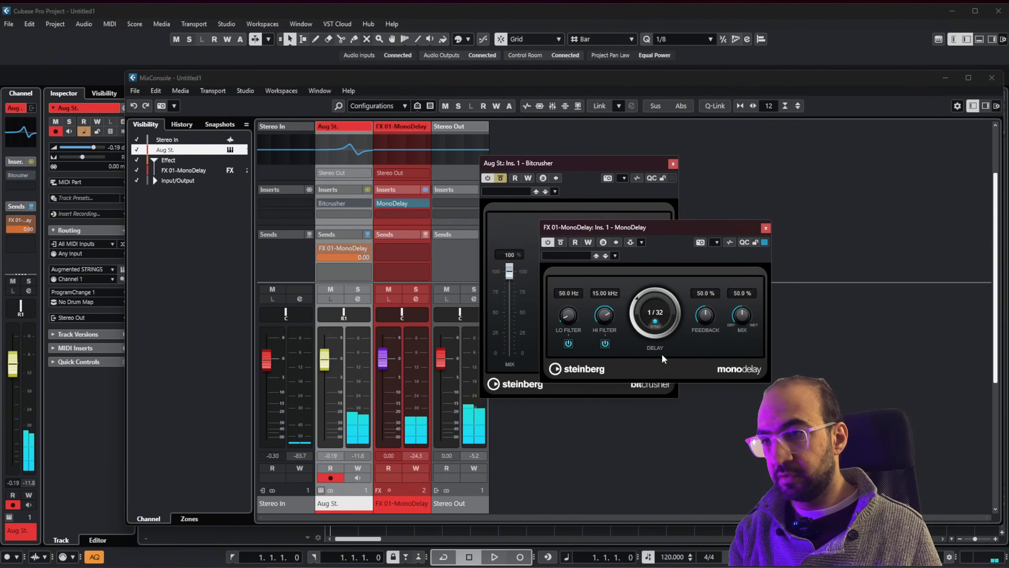
pyautogui.moveTo(656, 315); pyautogui.dragTo(645, 270)
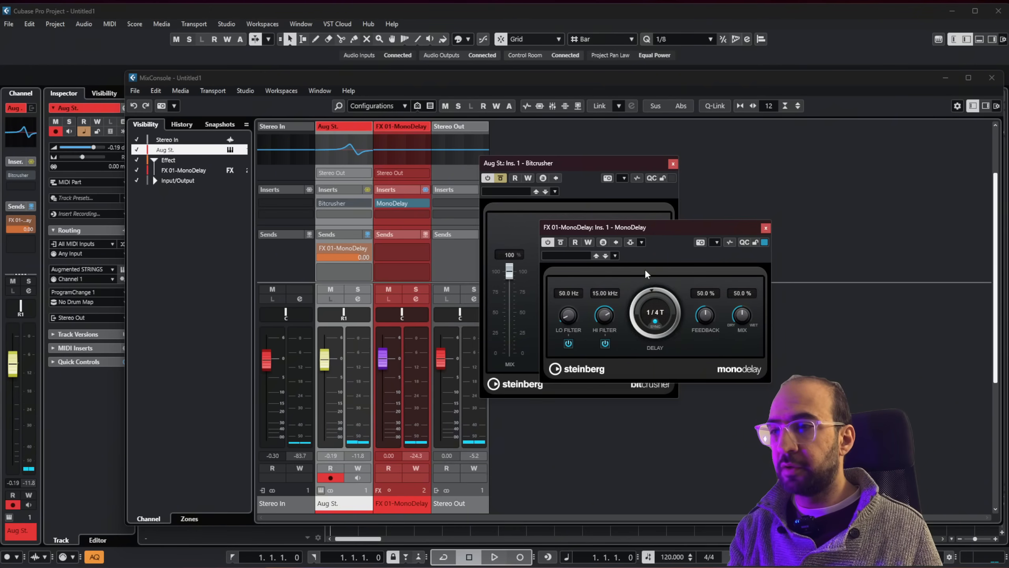
pyautogui.click(653, 321)
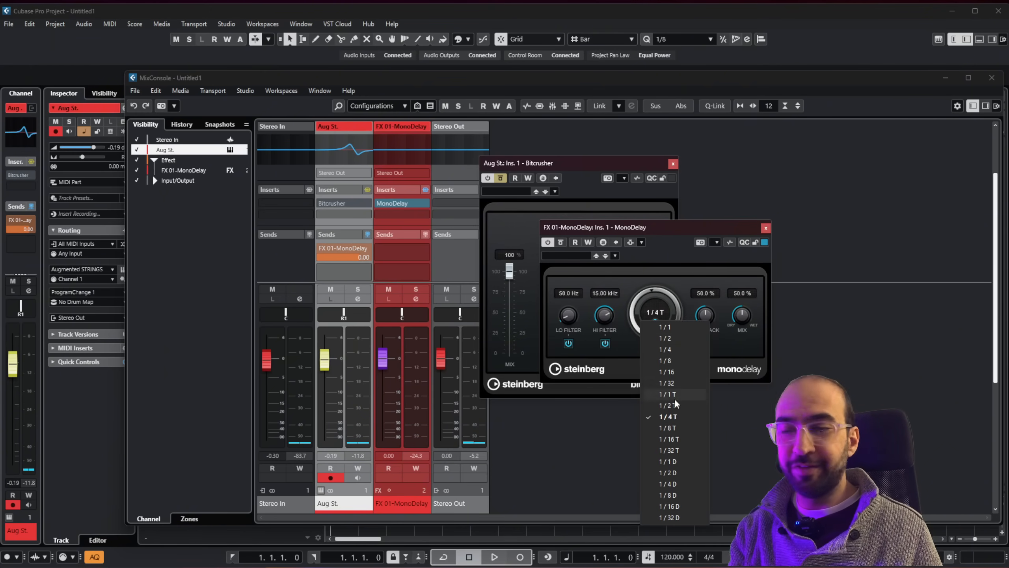
pyautogui.click(440, 135)
# Move the MixConsole clear of the track list and load the Keys preset Col Loralie Stabs in the Aug St. track's Augmented STRINGS instrument.
pyautogui.click(415, 83)
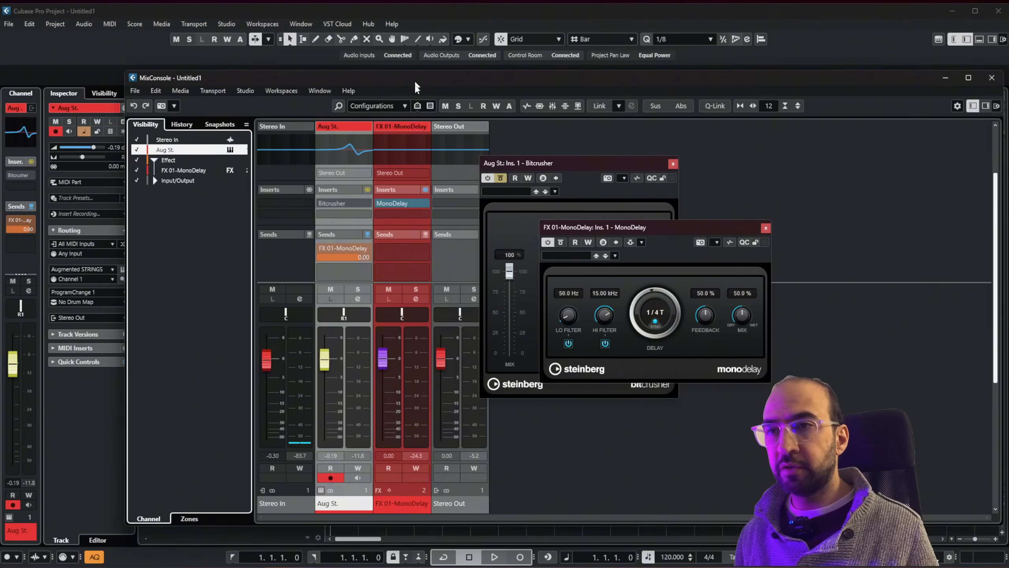
pyautogui.moveTo(415, 83); pyautogui.dragTo(375, 221)
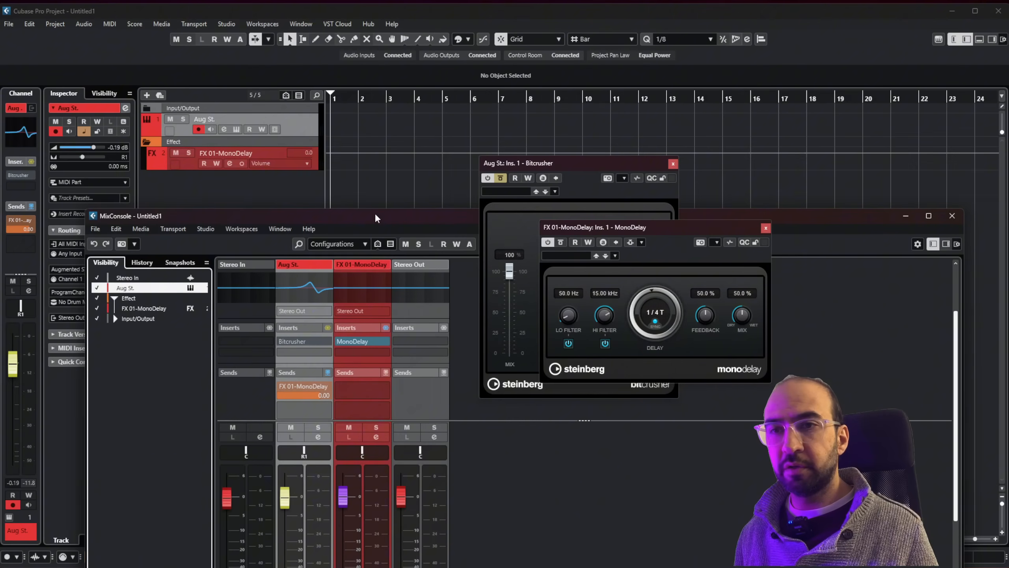
pyautogui.click(234, 130)
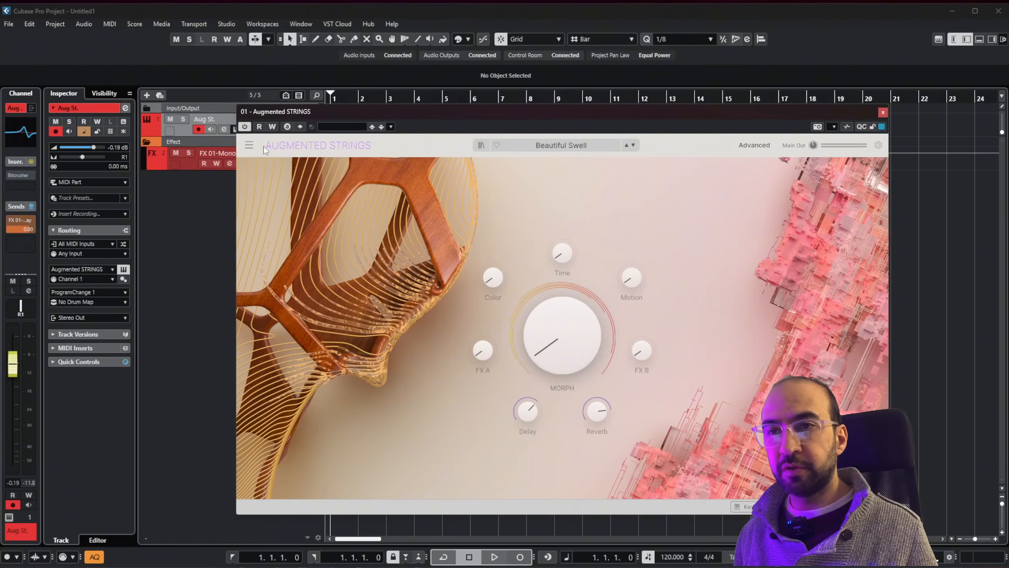
pyautogui.click(581, 145)
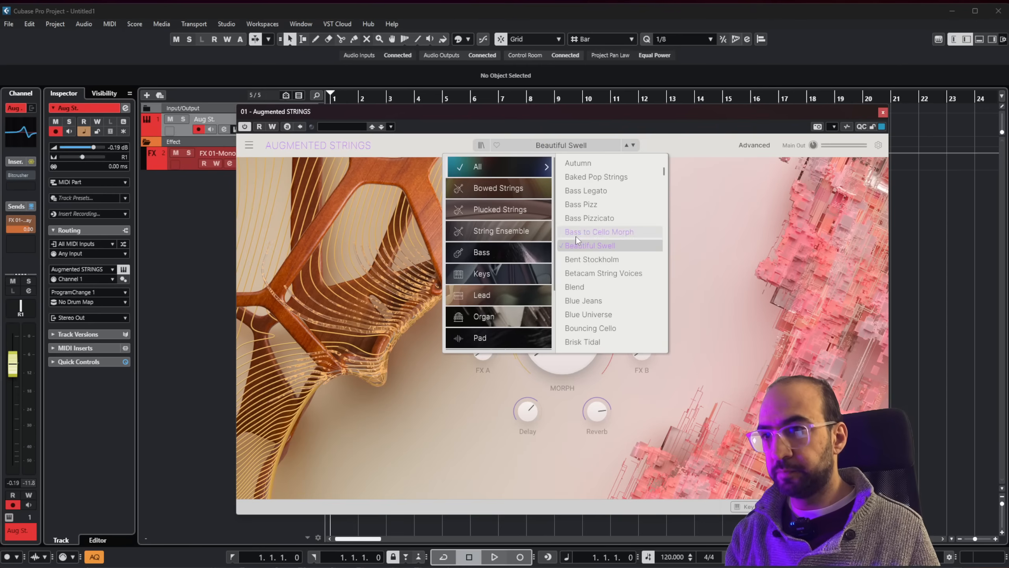
pyautogui.click(499, 278)
pyautogui.click(641, 191)
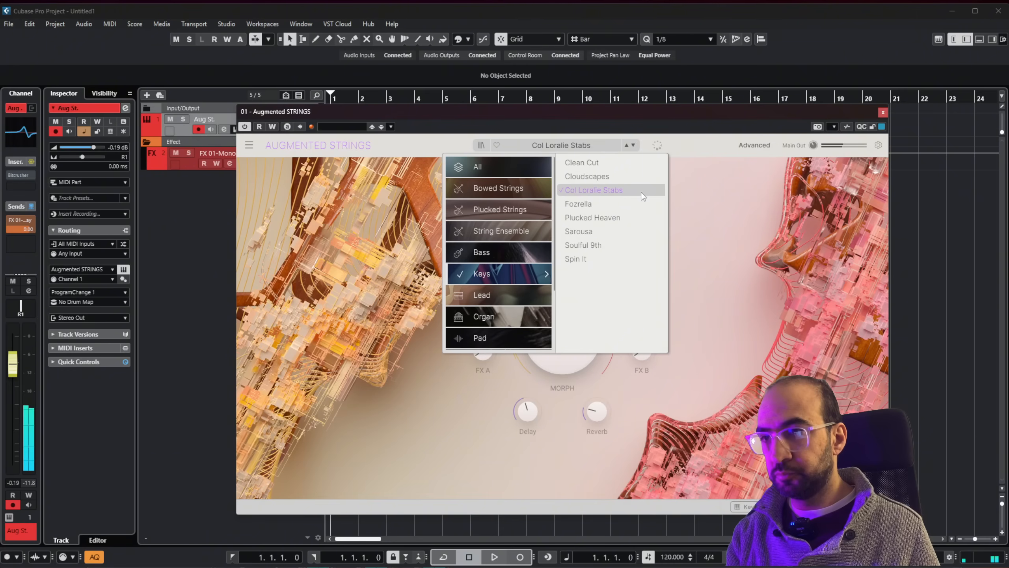
pyautogui.click(883, 112)
# Back in the MixConsole, set MonoDelay's delay time to 1/32 T and turn off the bypass on the Aug St. channel's Bitcrusher insert.
pyautogui.press('F3')
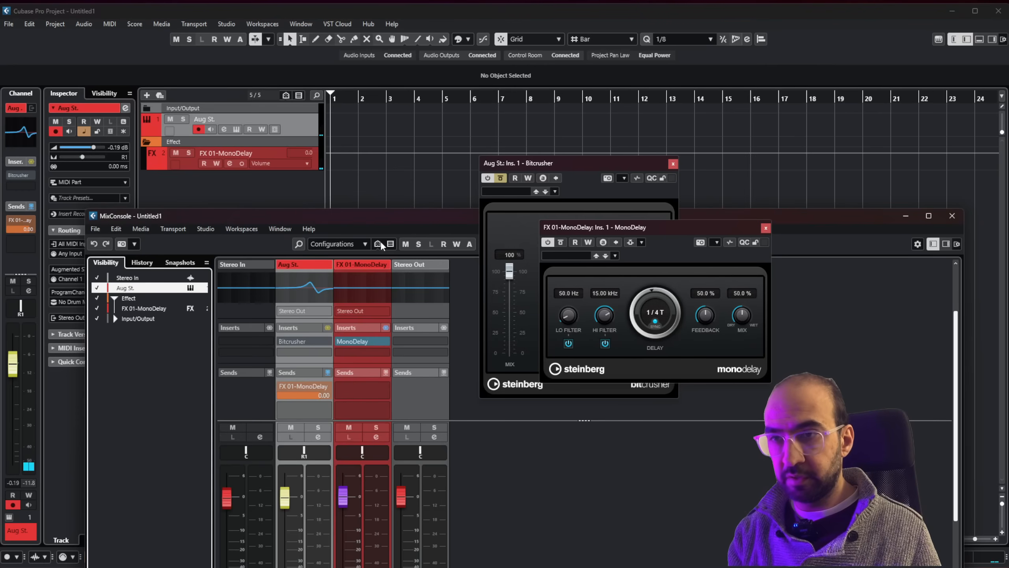
pyautogui.moveTo(375, 215); pyautogui.dragTo(367, 58)
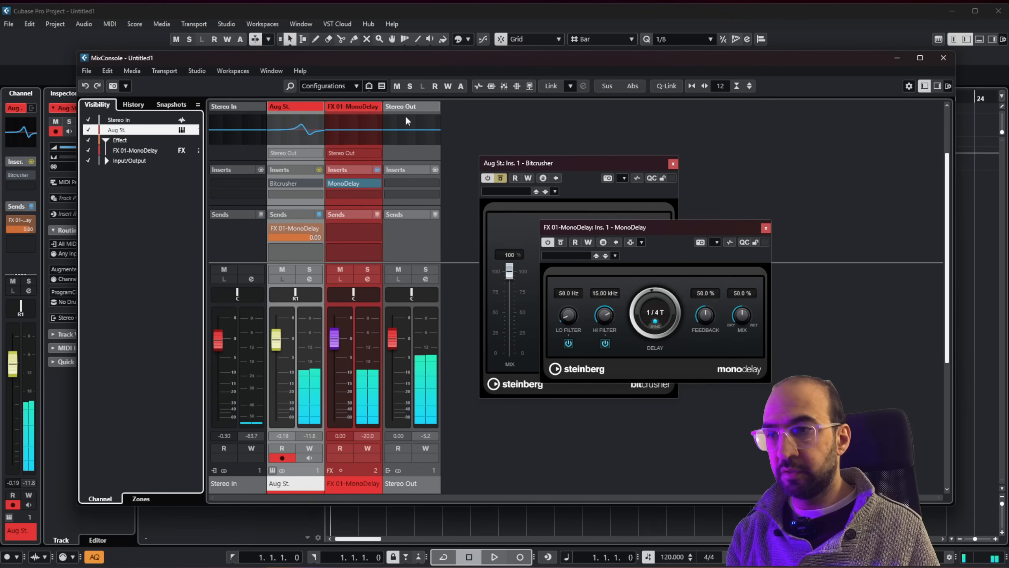
pyautogui.click(656, 314)
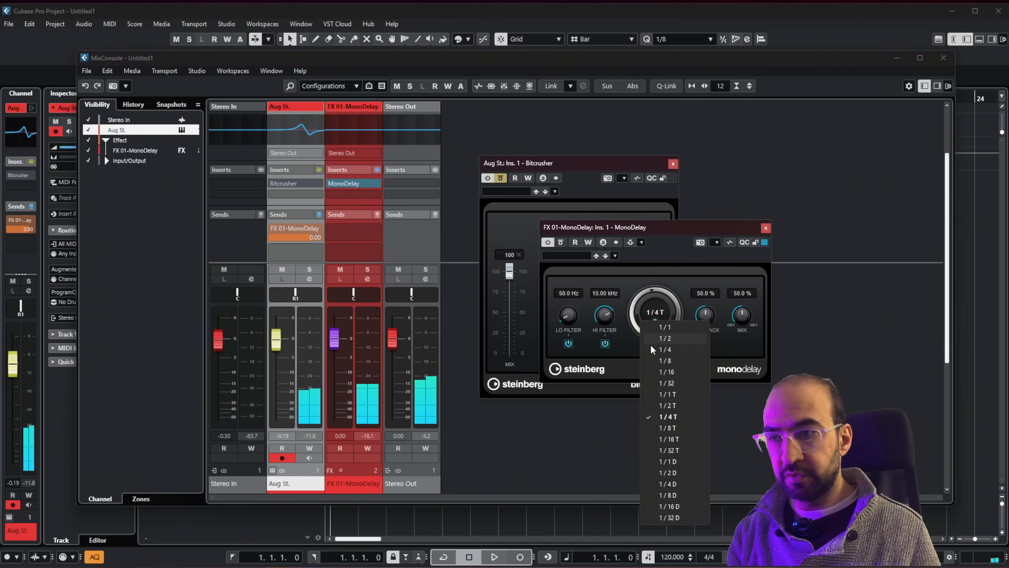
pyautogui.click(652, 360)
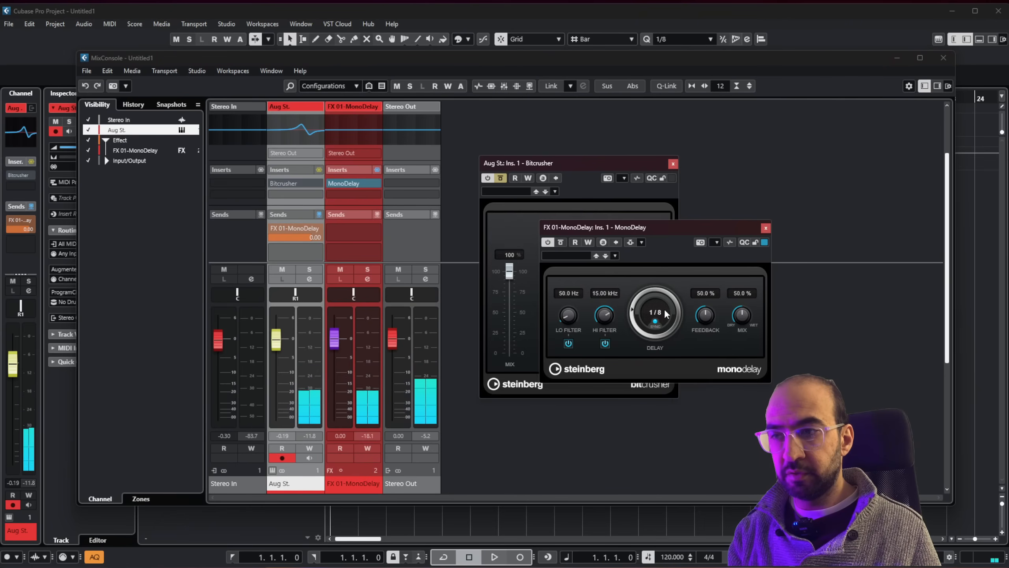
pyautogui.scroll(1, 660, 300)
pyautogui.moveTo(659, 298); pyautogui.dragTo(659, 254)
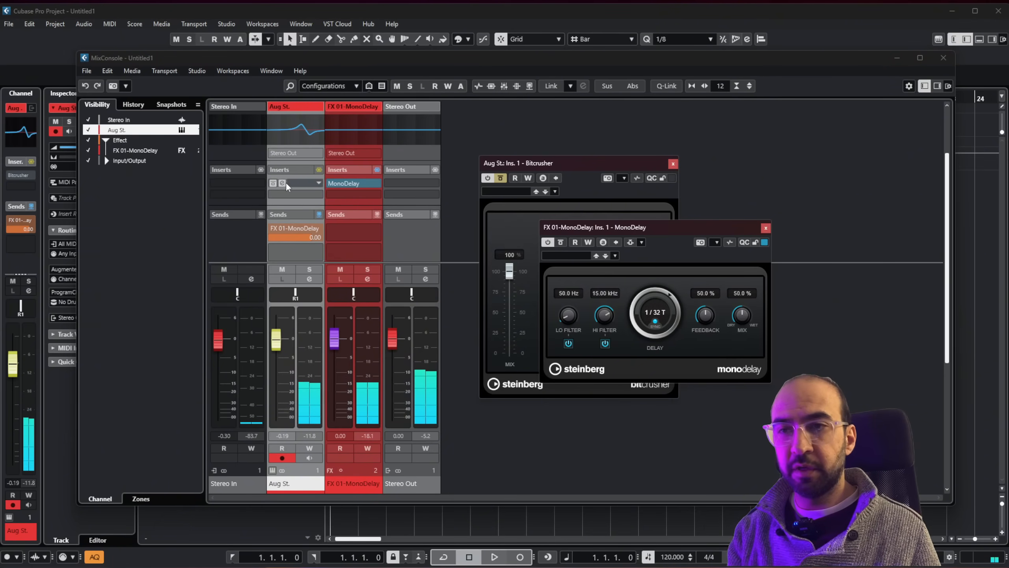
pyautogui.click(272, 183)
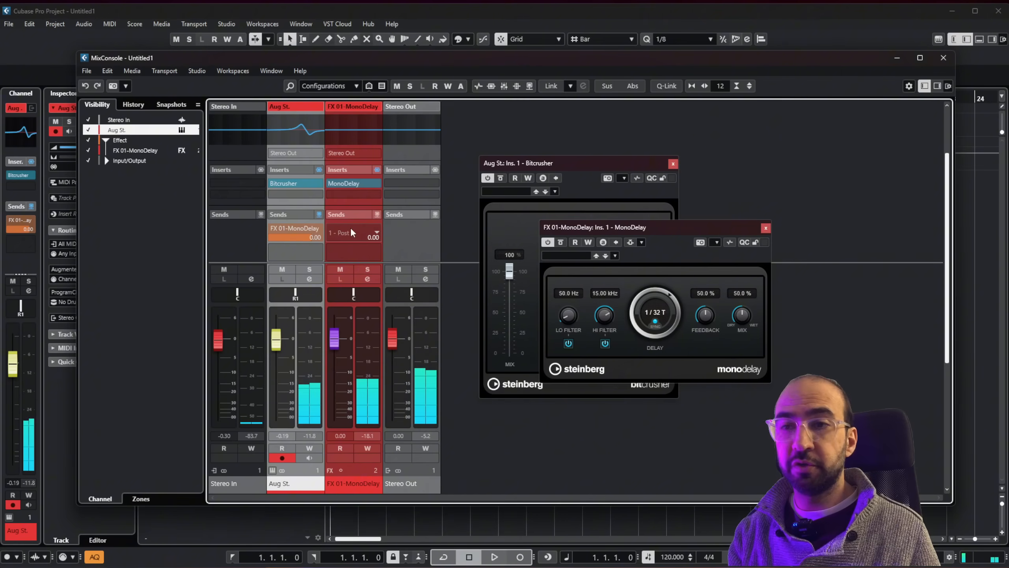